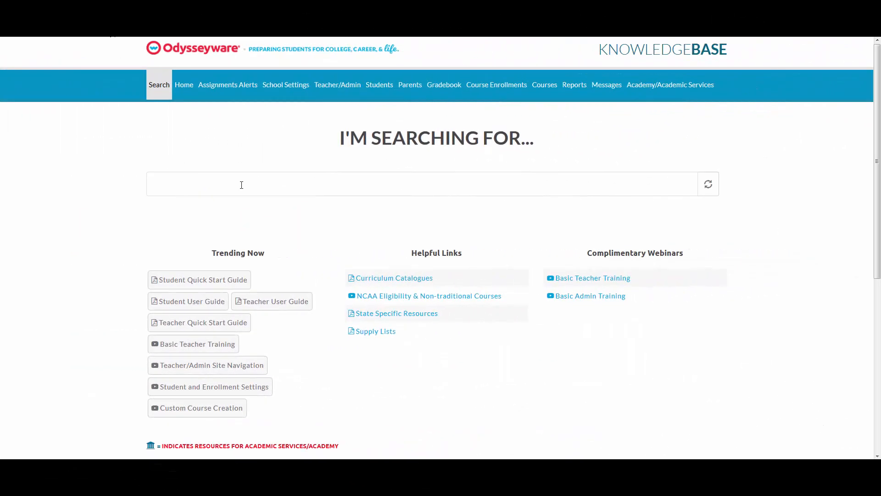
- Search the knowledge base for "flex"
click(242, 185)
text(flex)
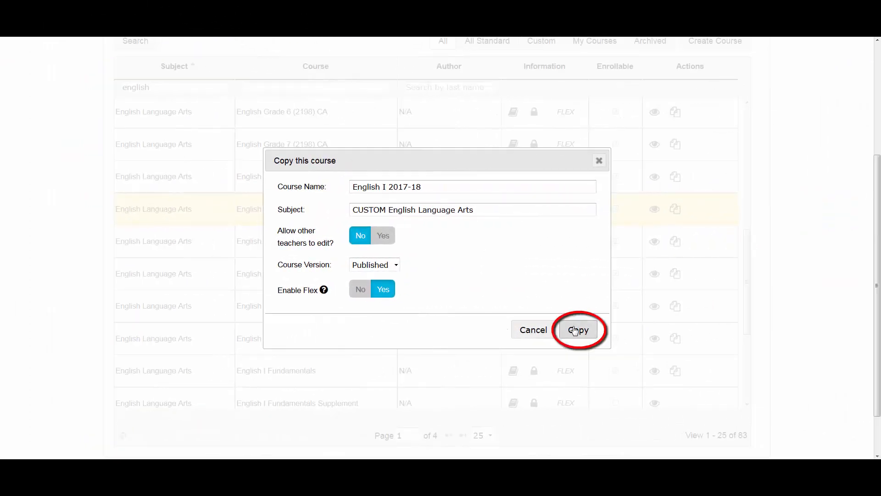
- Copy the published course as English I 2017-18 under CUSTOM English Language Arts with Flex enabled, and save the copy's course name
click(574, 330)
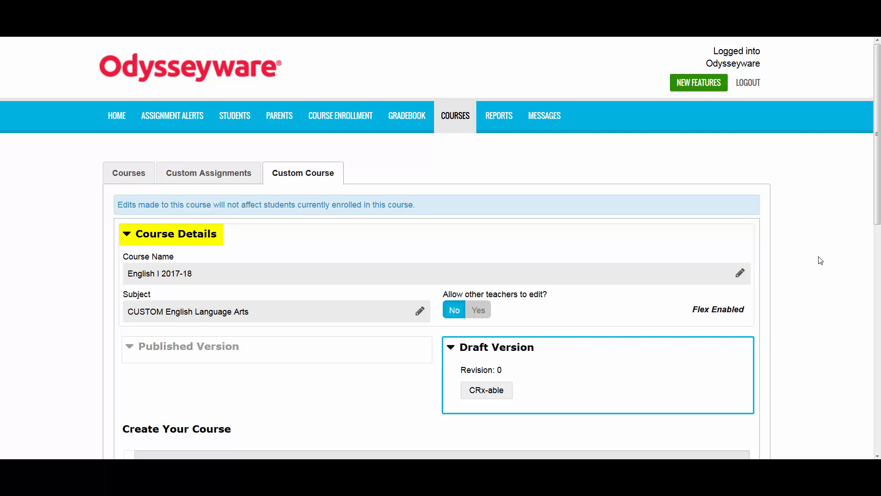
click(740, 272)
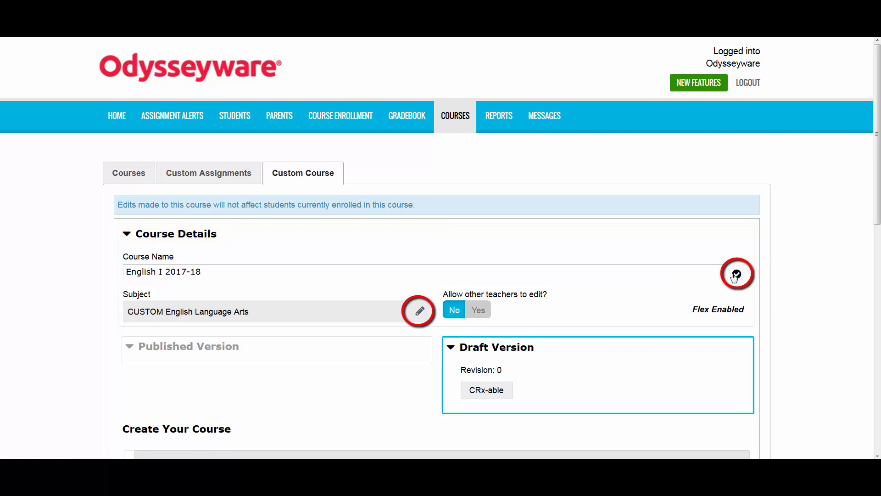
click(737, 275)
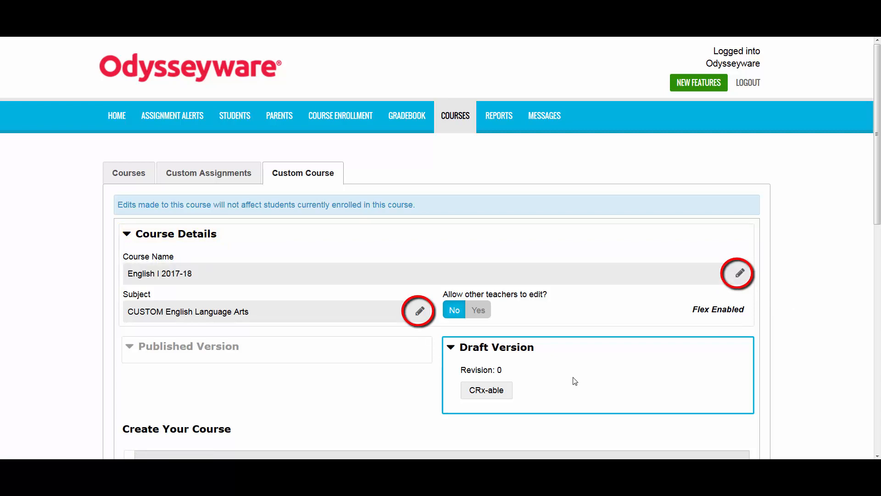
- Allow other teachers to edit the custom course and mark its draft version as CRx-able
click(478, 311)
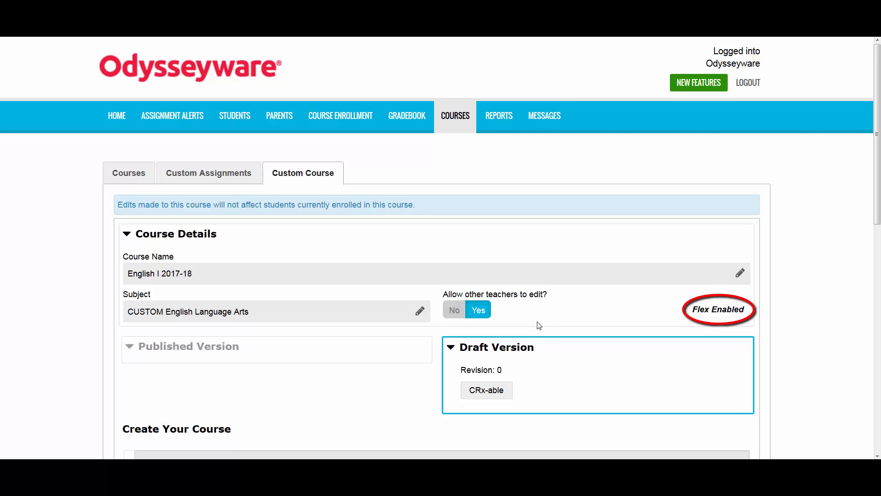
click(497, 393)
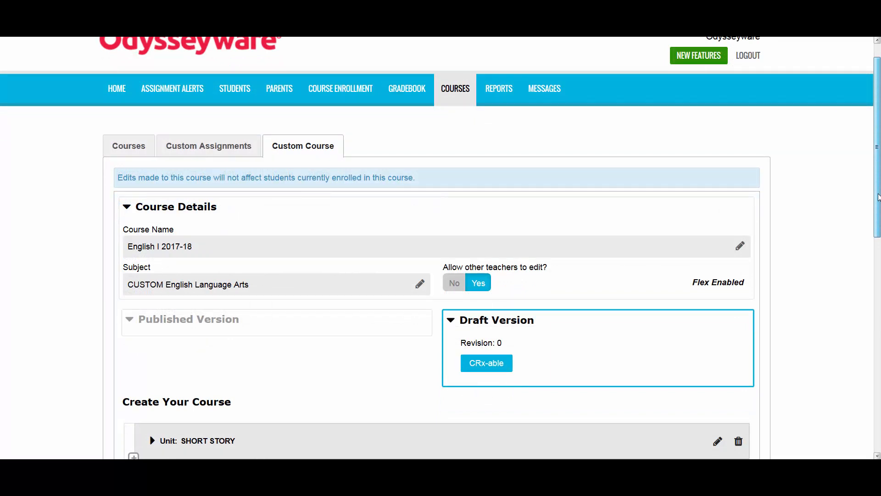
- Move the EPIC POETRY unit above LITERARY NONFICTION and delete the DRAMA unit from the course
drag(878, 197, 879, 327)
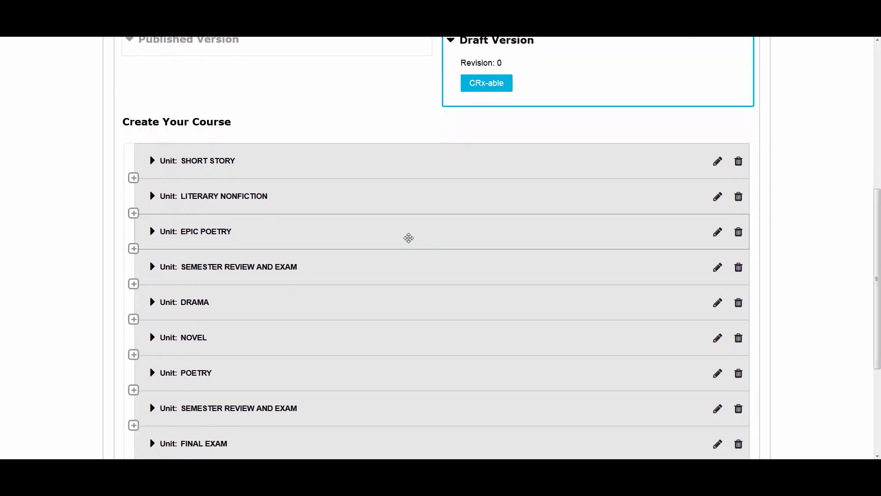
drag(408, 237, 421, 187)
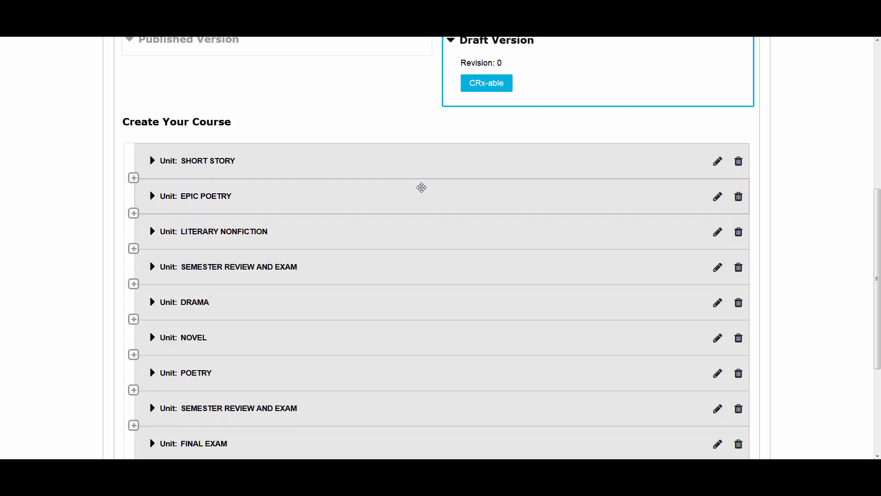
click(738, 302)
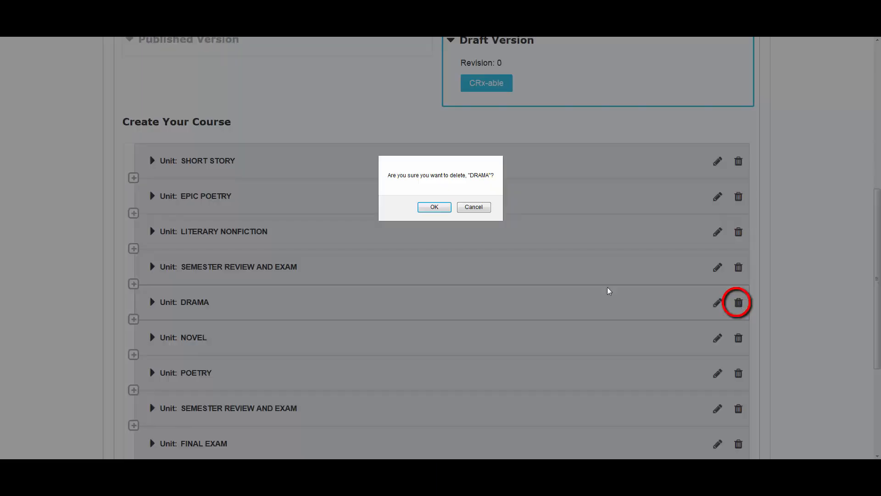
click(443, 207)
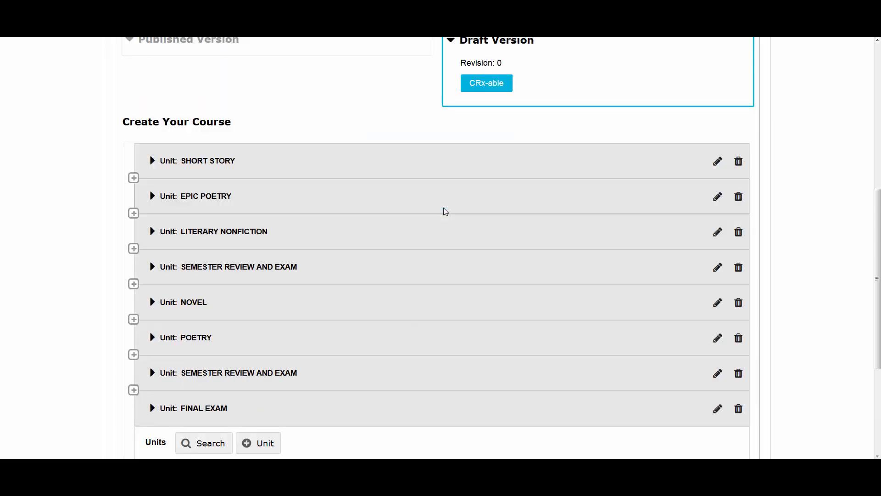
- Look at the options for inserting a unit directly after SHORT STORY, and close them again
click(134, 177)
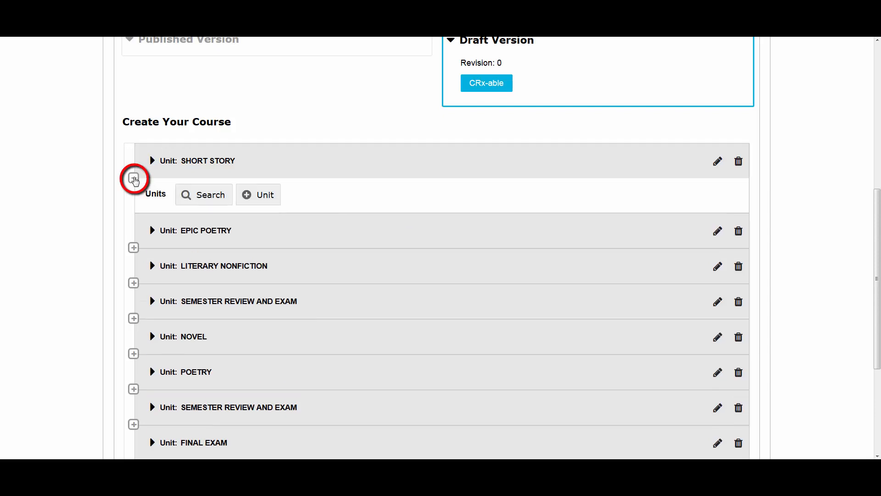
click(134, 179)
- In the SHORT STORY unit, place "Types of Conflict" above "Analysis of Plot Structure" and delete the "The Most Dangerous Game" Group Discussion project
click(152, 163)
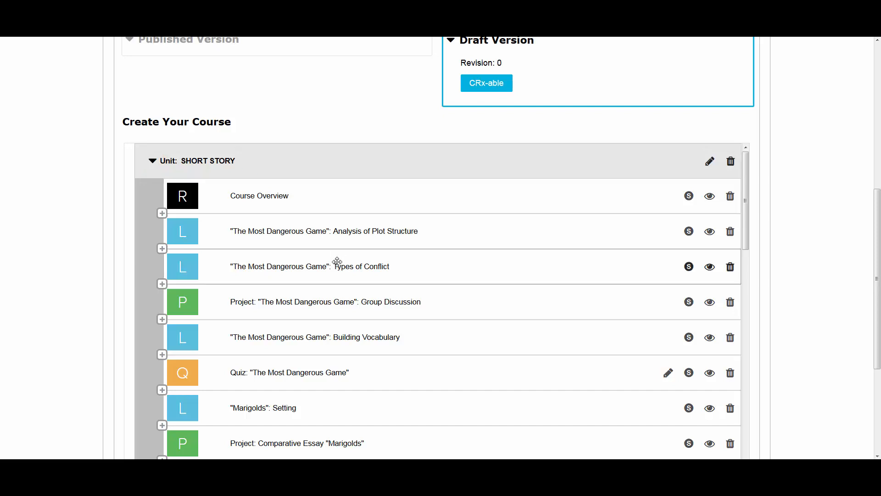
drag(349, 271, 358, 227)
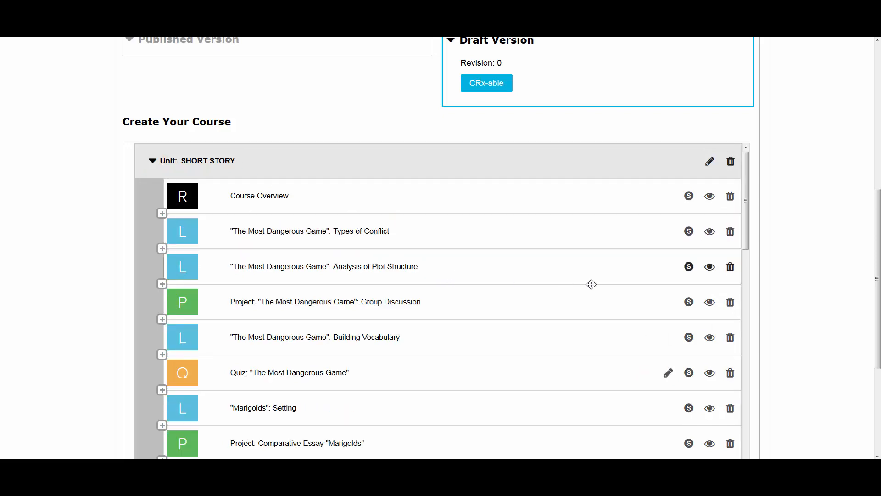
click(730, 302)
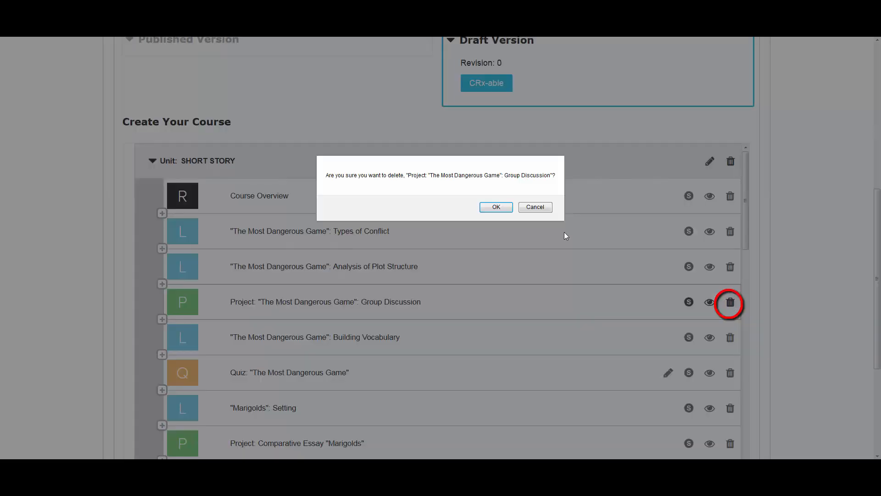
click(495, 211)
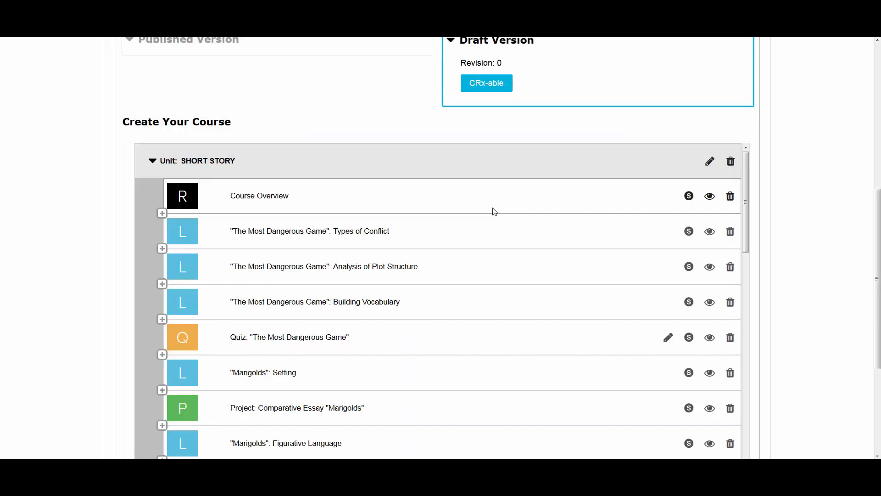
- Set the Comparative Essay "Marigolds" project as skipped and restore it
click(689, 408)
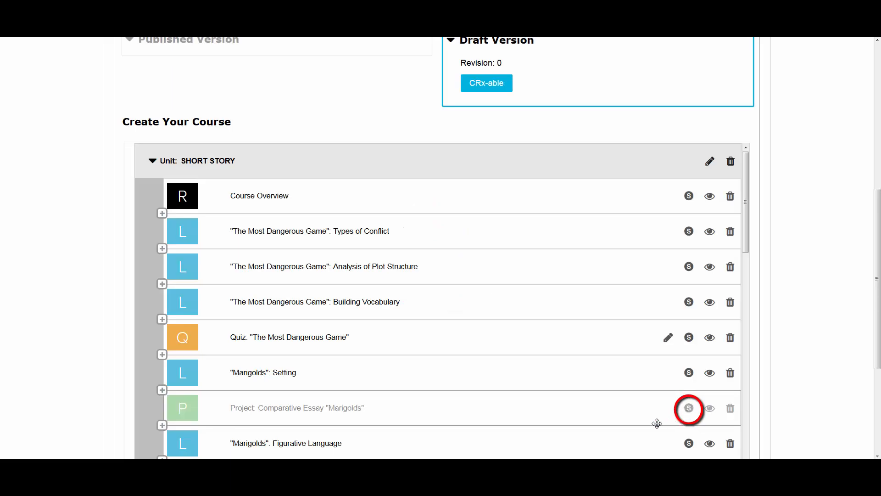
click(690, 408)
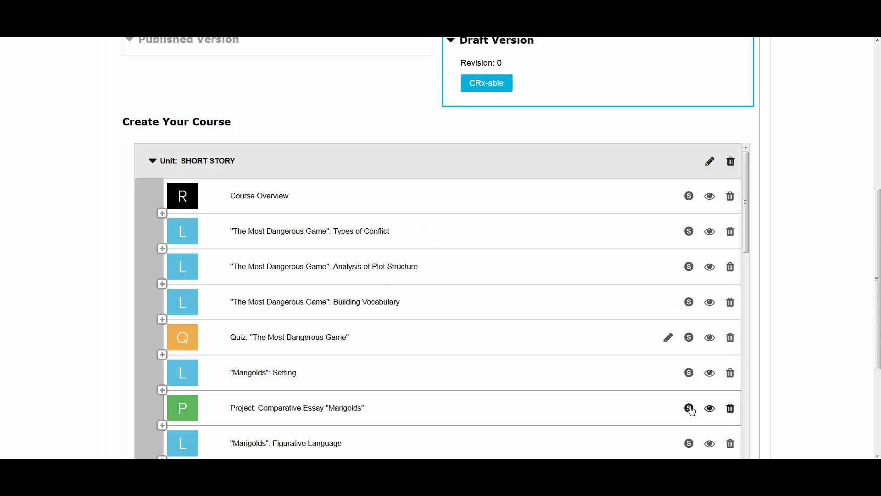
- Preview the quiz "The Most Dangerous Game" and look through its questions
click(709, 337)
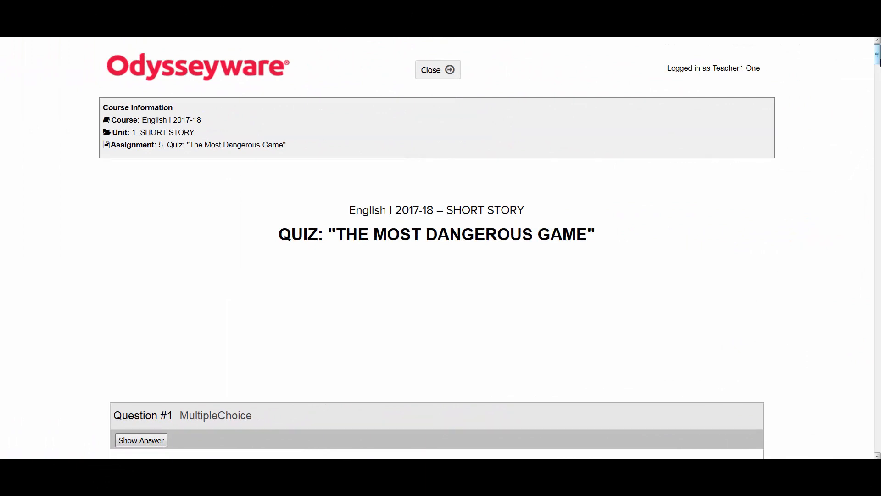
drag(876, 60, 877, 67)
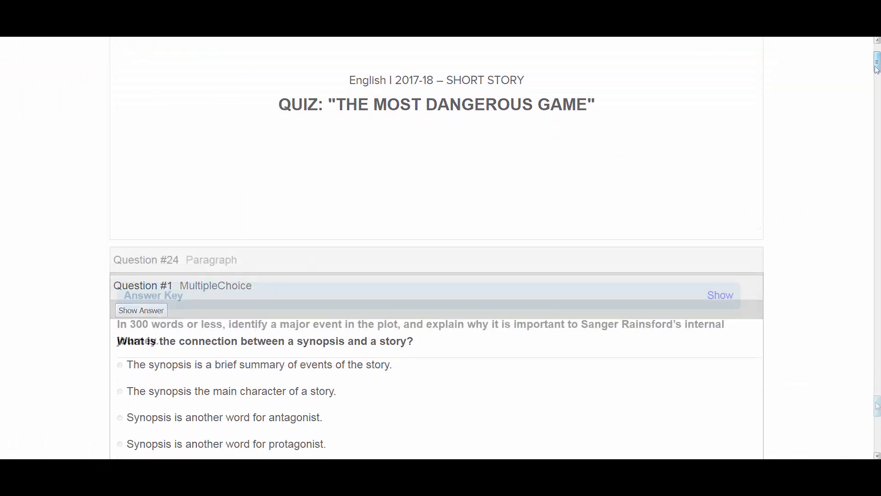
drag(876, 413, 876, 442)
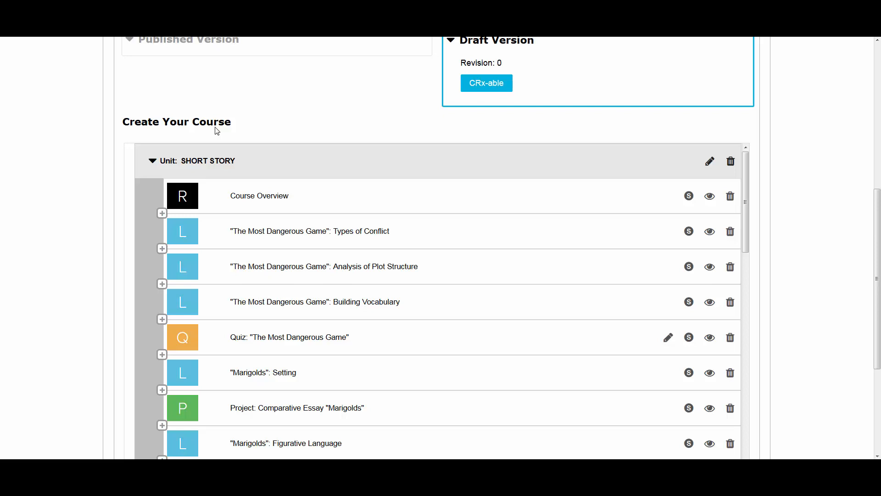
- Open the assignment search for inserting content directly after the "Types of Conflict" lesson
click(162, 248)
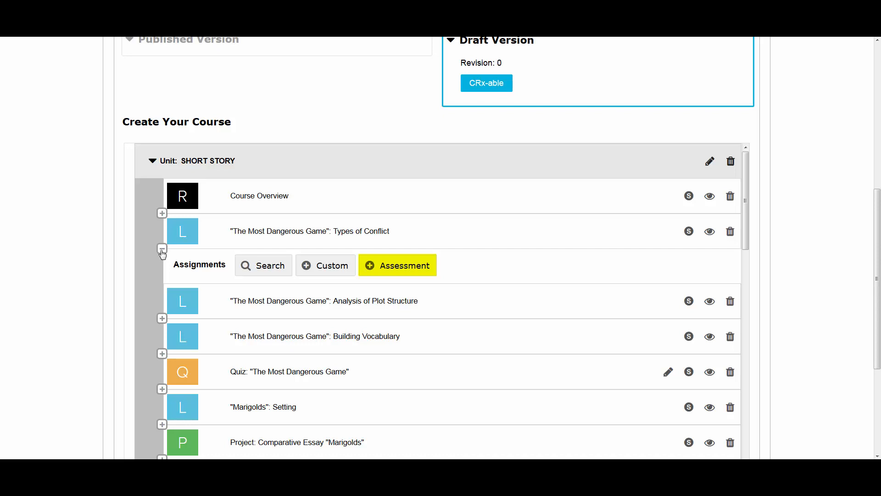
click(258, 265)
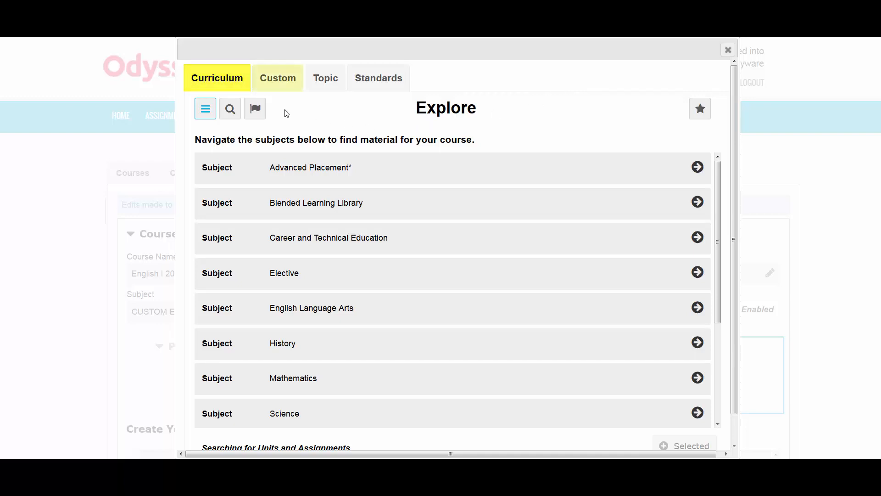
- Look through the custom subjects, the custom-built assignments, and the topic and standards catalogs
click(288, 89)
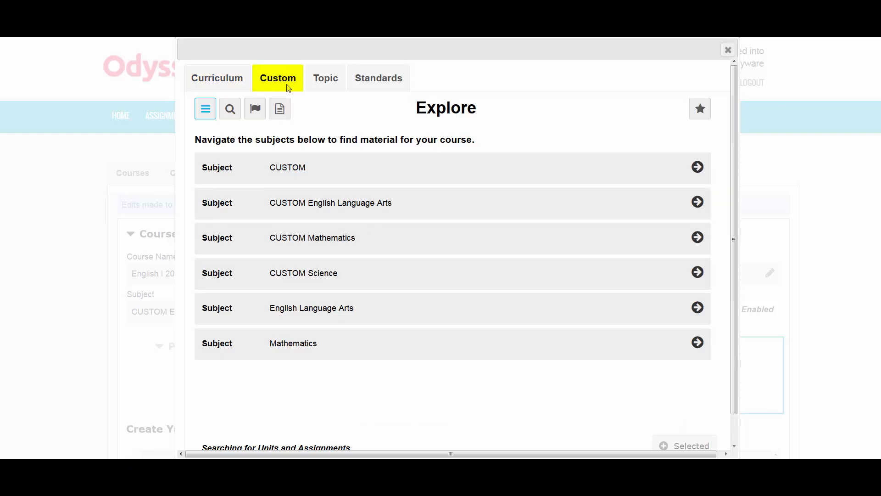
click(280, 113)
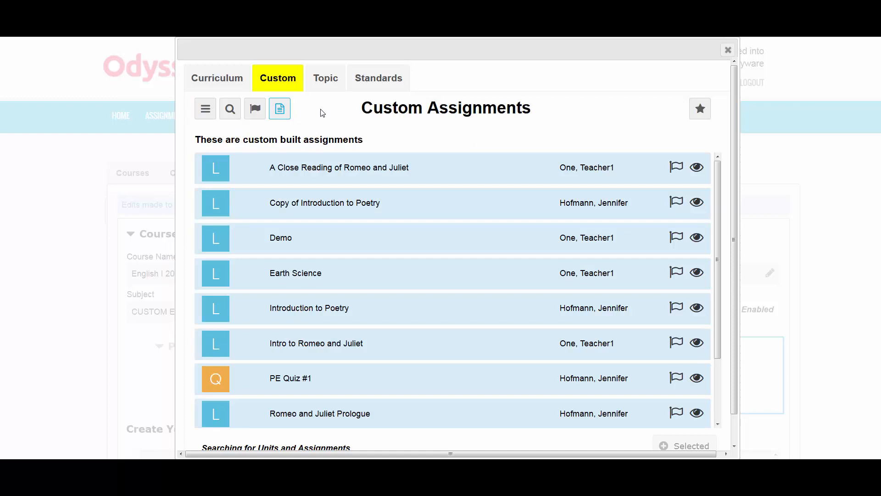
click(328, 81)
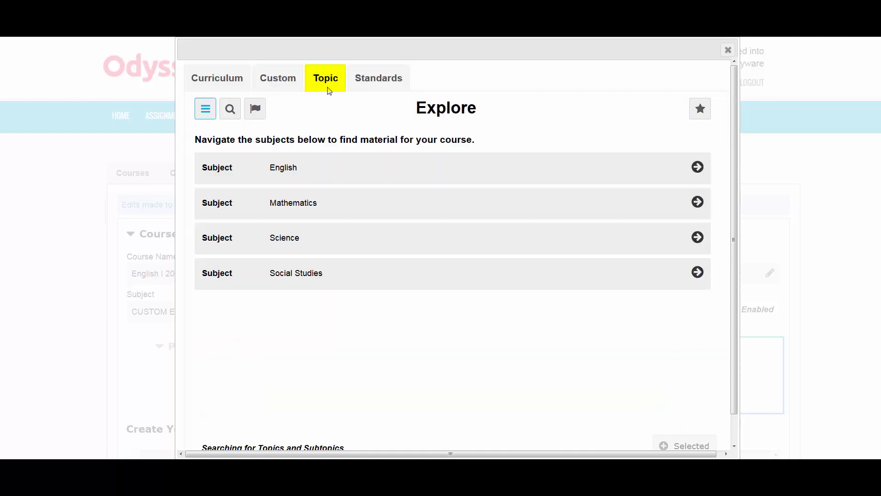
click(377, 87)
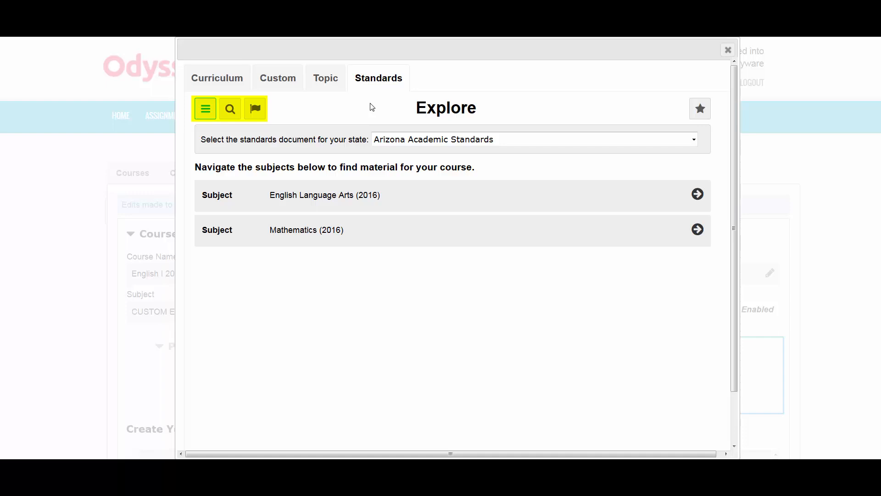
- Browse the English Language Arts curriculum to the lessons of the SKILLS WORKSHOP unit in Language Arts 800
click(220, 81)
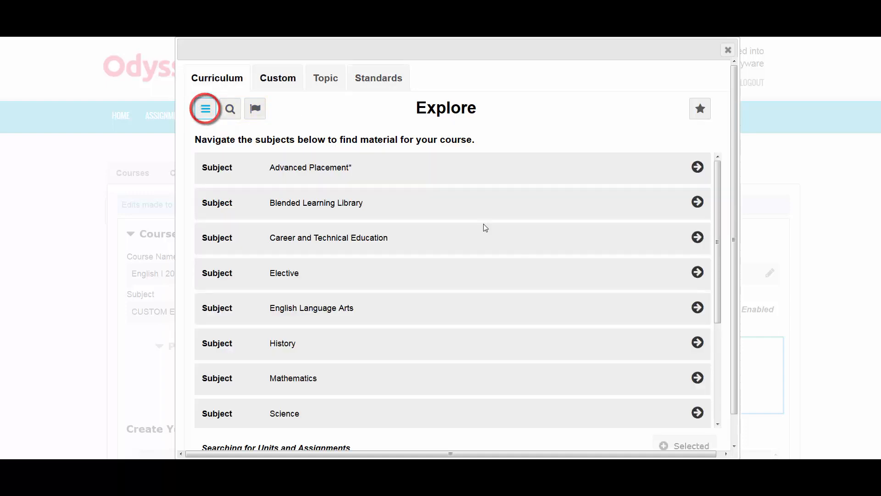
click(698, 308)
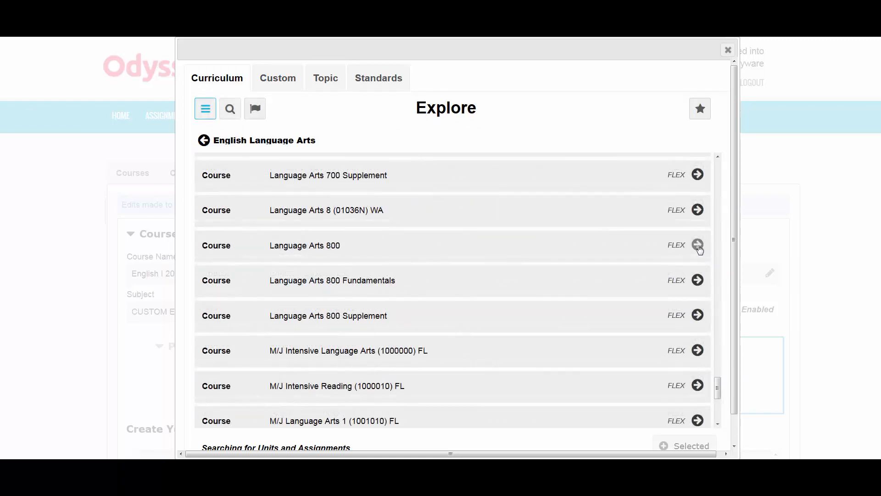
click(698, 246)
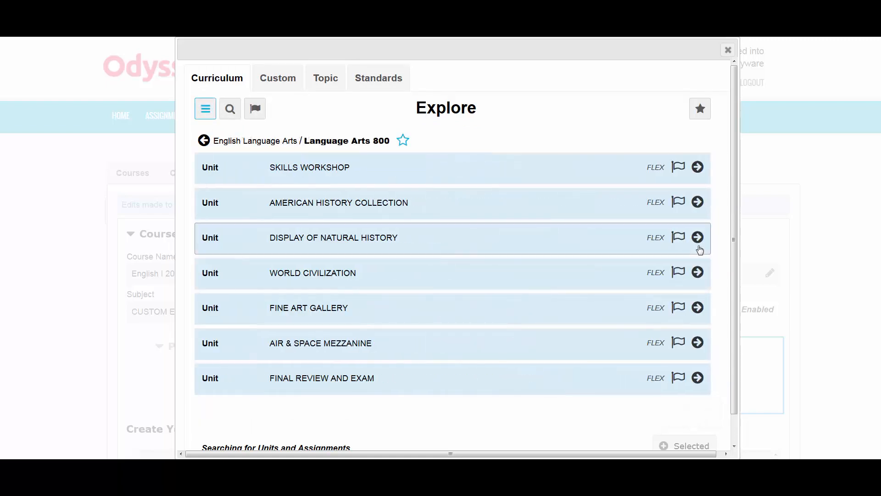
click(698, 167)
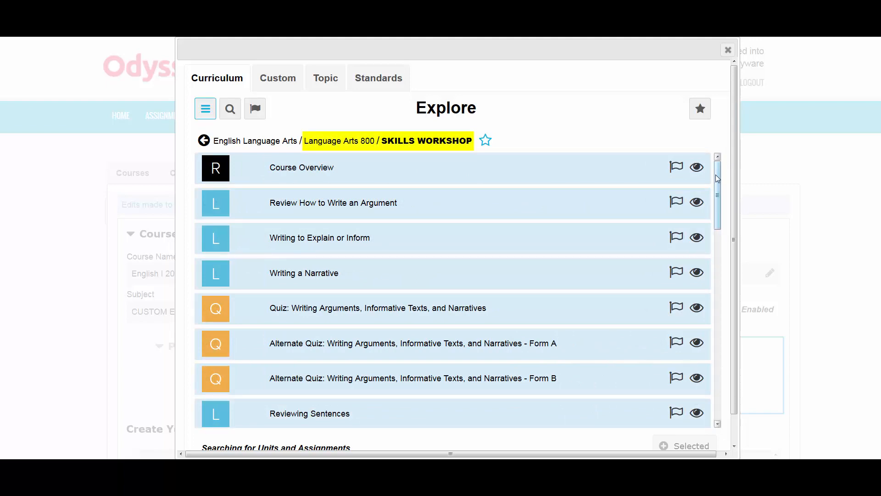
drag(715, 176, 719, 293)
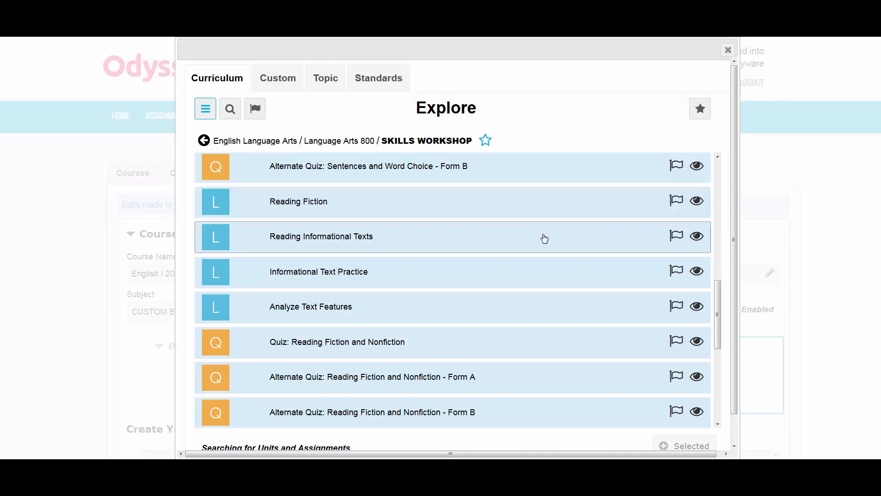
- Flag the lessons Reading Informational Texts and Informational Text Practice, and add the Reading Fiction lesson to the SHORT STORY unit
click(680, 238)
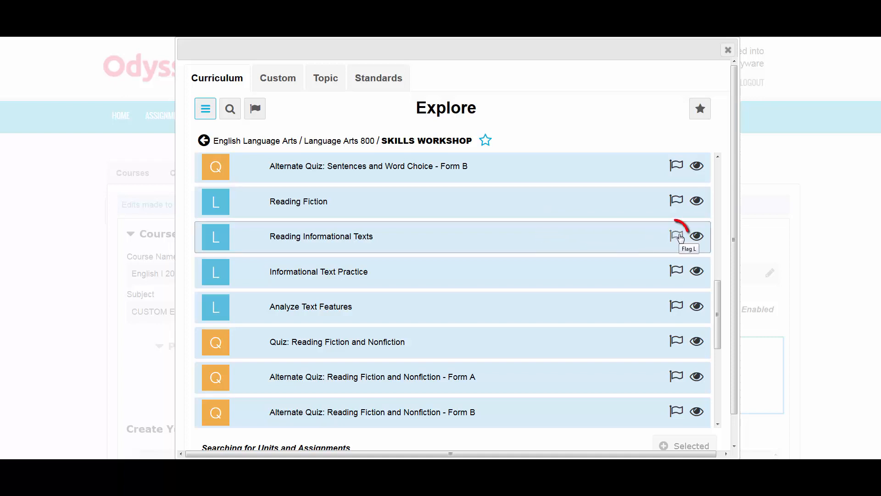
click(678, 272)
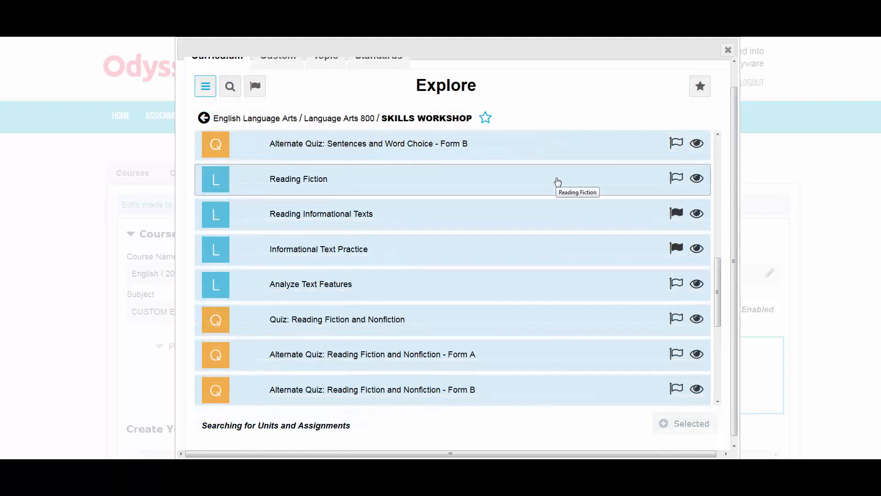
click(557, 181)
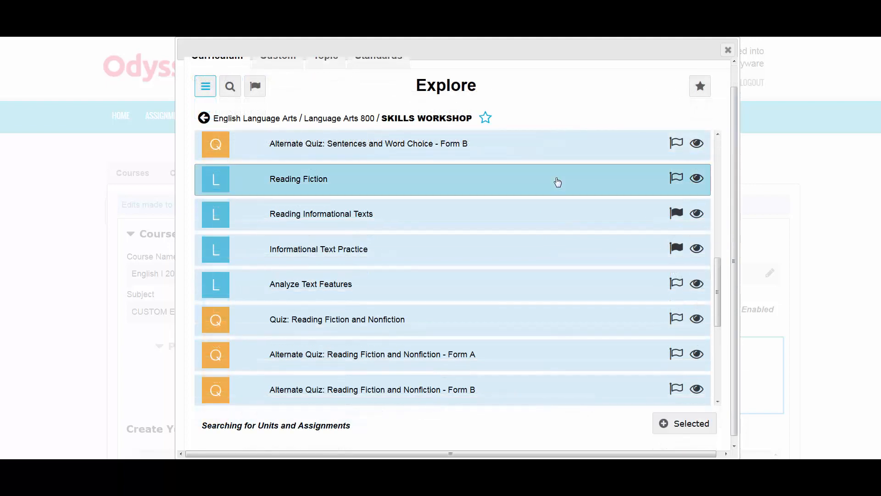
click(696, 429)
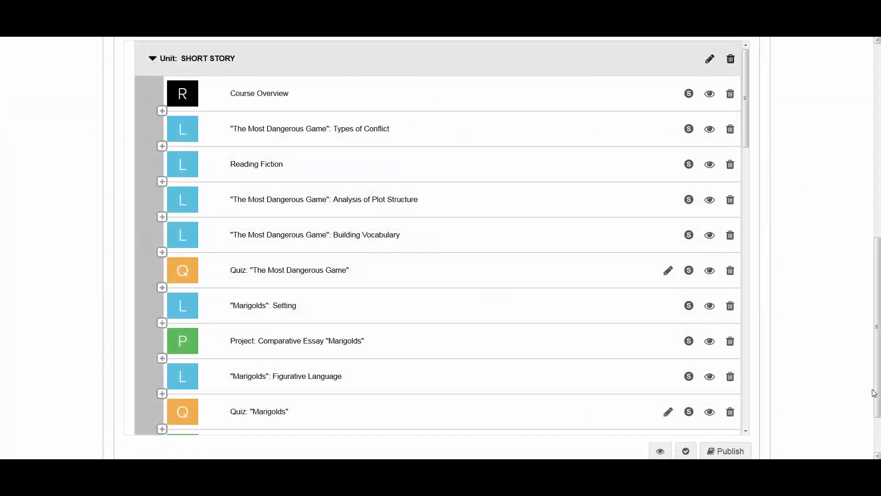
- Search the curriculum for "plot" to find material to insert directly after the Reading Fiction lesson
click(162, 181)
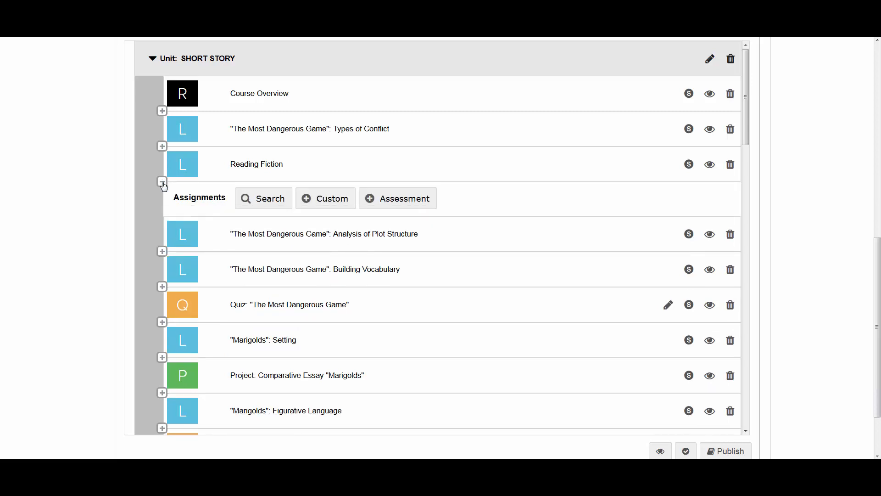
click(269, 206)
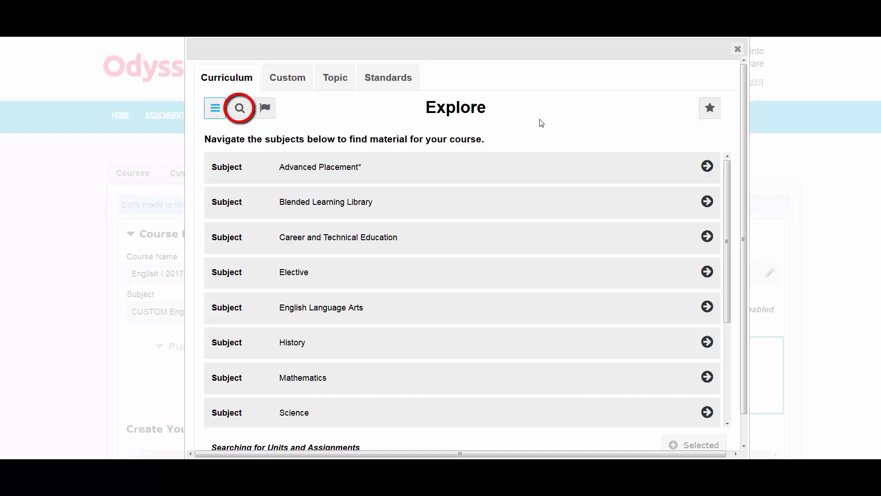
click(241, 112)
click(244, 138)
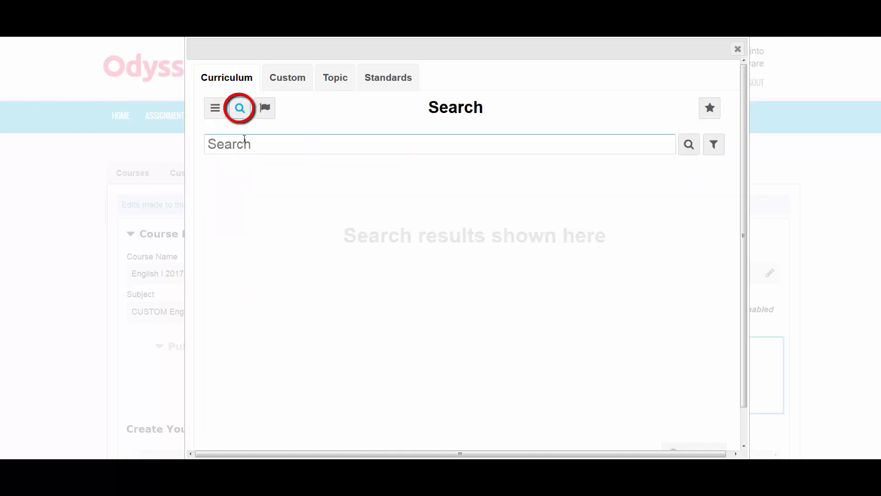
text(plot)
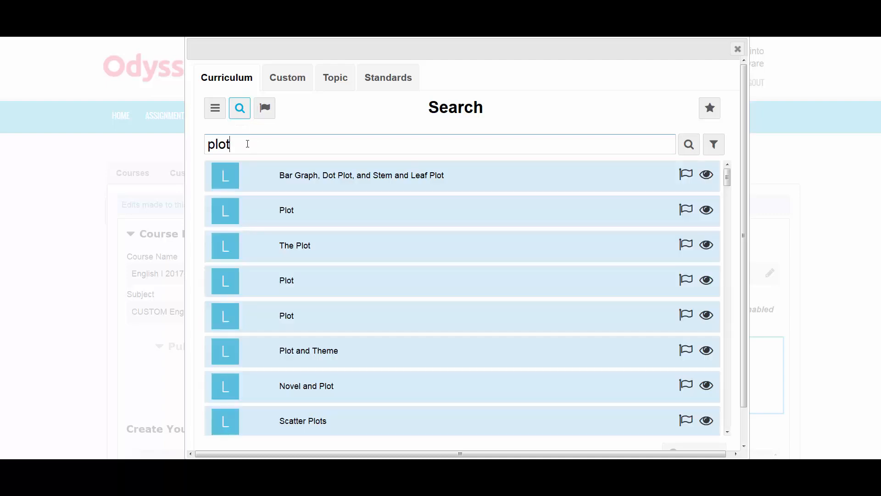
drag(727, 178, 733, 224)
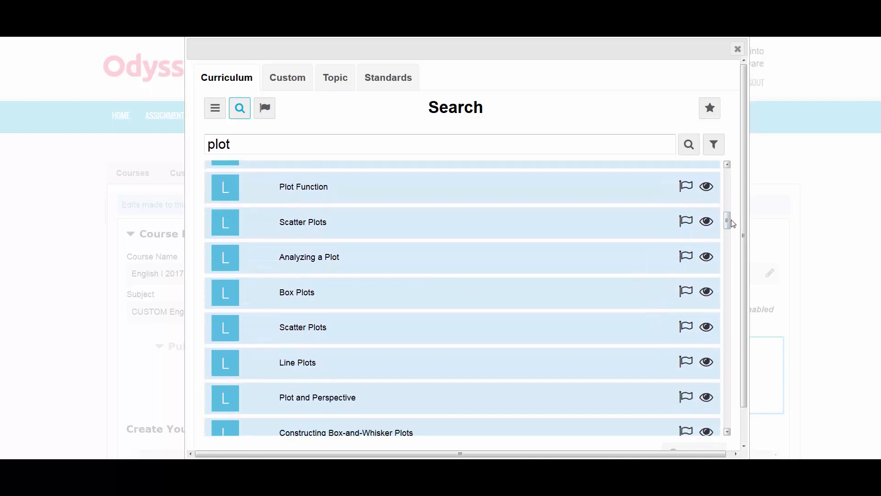
- Filter the plot search to grade 8 English Language Arts lessons
click(711, 145)
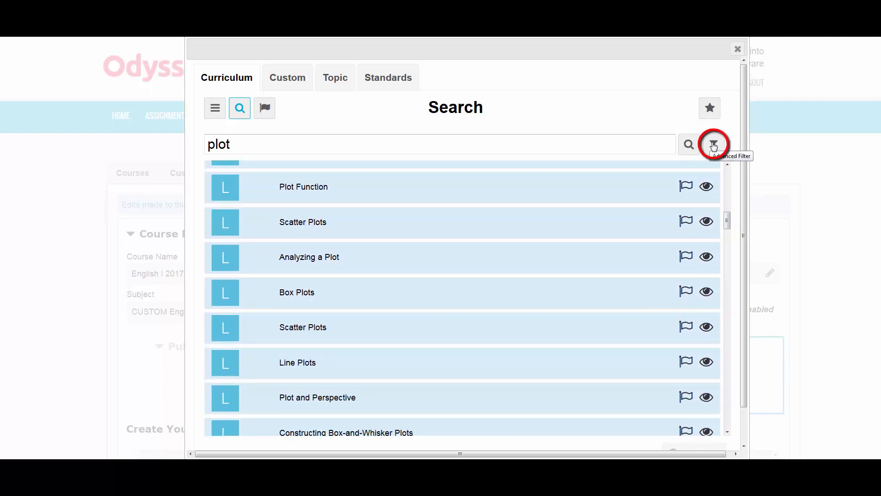
click(607, 195)
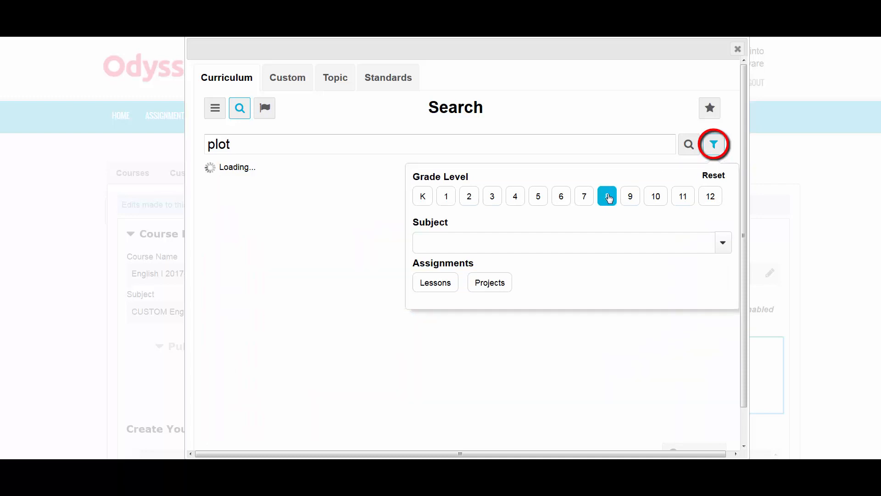
click(723, 242)
click(582, 343)
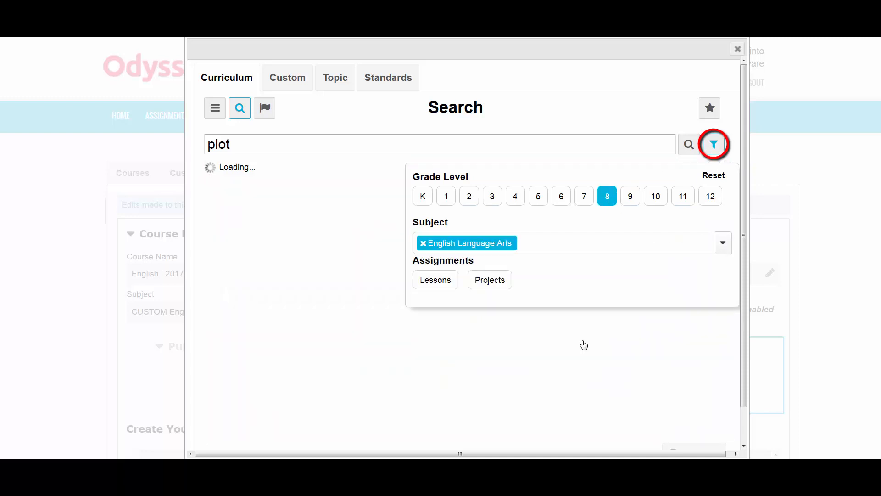
click(453, 292)
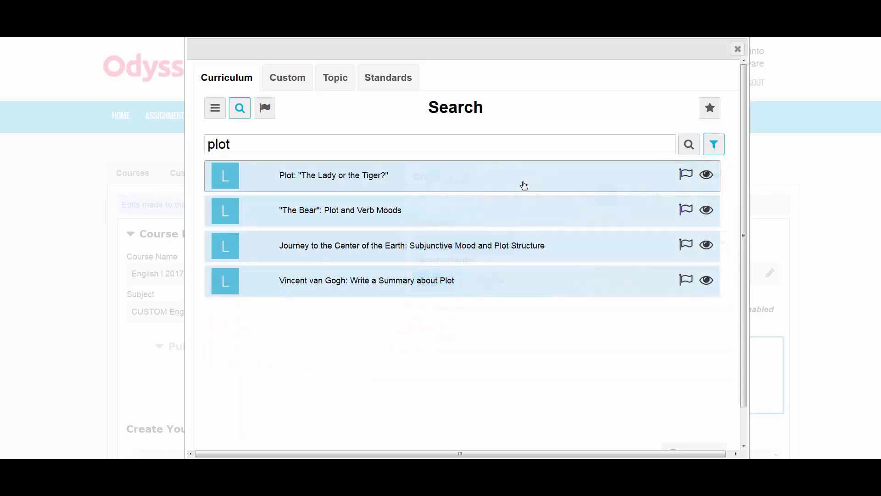
- Add the lessons Plot: "The Lady or the Tiger?" and Vincent van Gogh: Write a Summary about Plot to the SHORT STORY unit
click(527, 279)
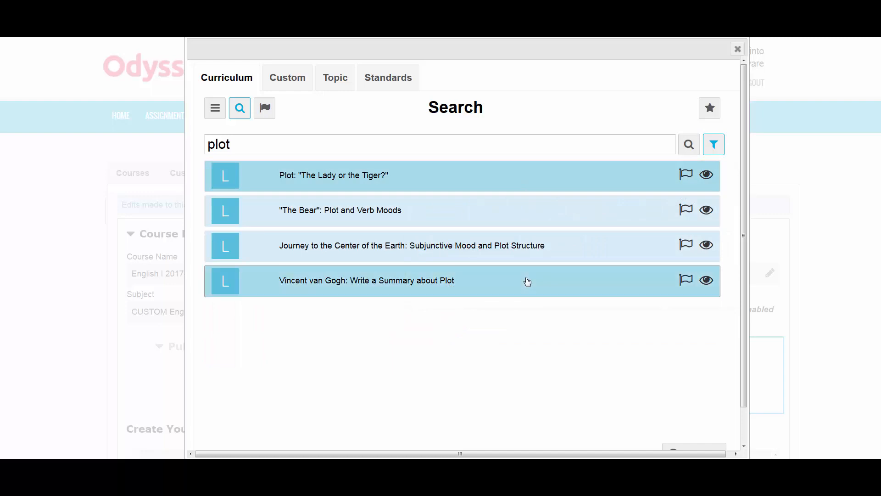
drag(744, 301, 741, 334)
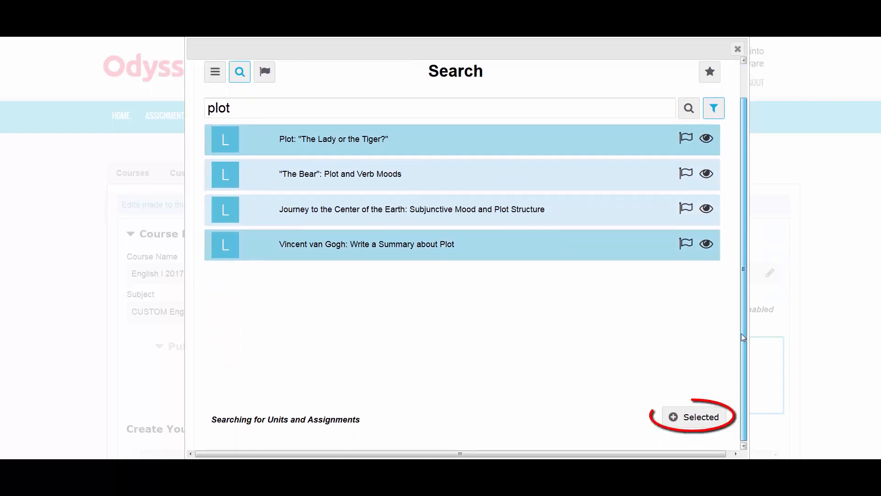
click(701, 417)
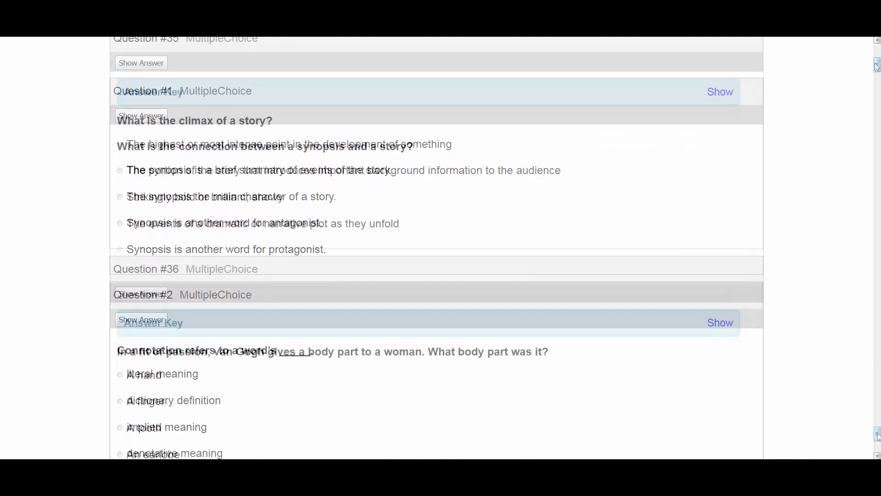
- Move the "The Most Dangerous Game" quiz directly before the Building Vocabulary lesson and review its questions in the preview
drag(876, 420, 877, 448)
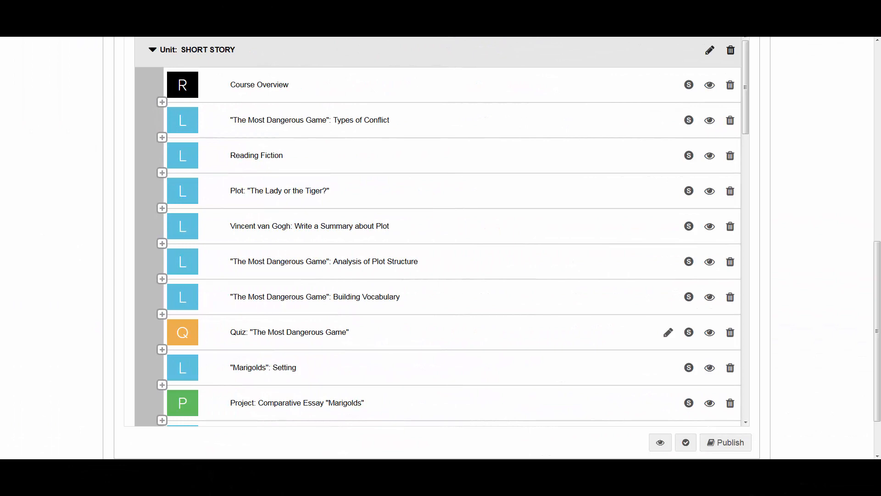
drag(385, 332, 398, 281)
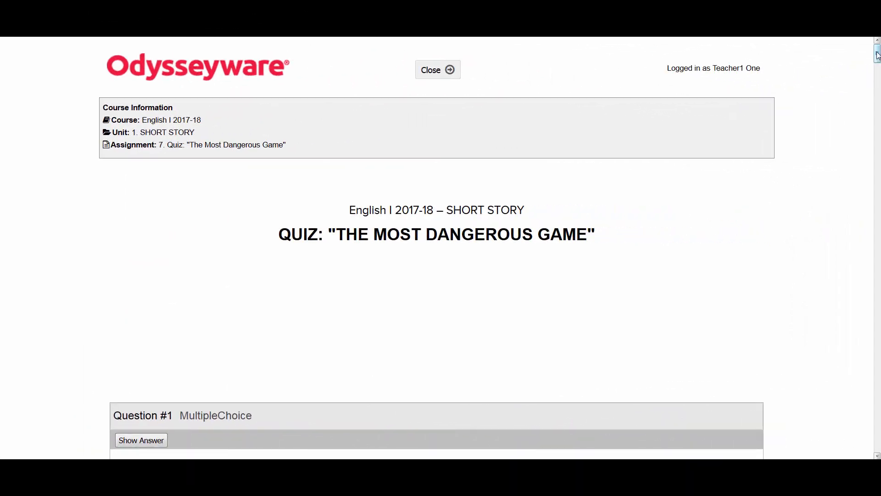
drag(877, 55, 878, 440)
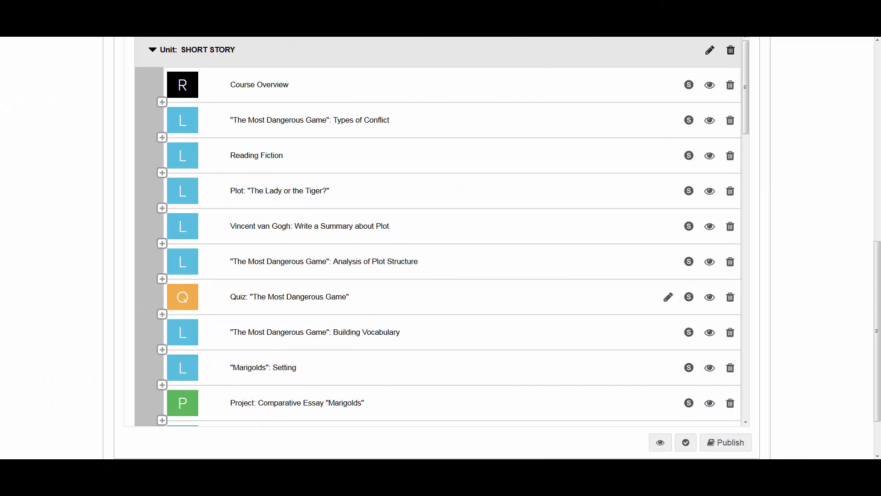
- Insert a Flex assessment of type Quiz titled "Quiz: Fiction and Conflict" after the Reading Fiction lesson and preview its questions
click(162, 173)
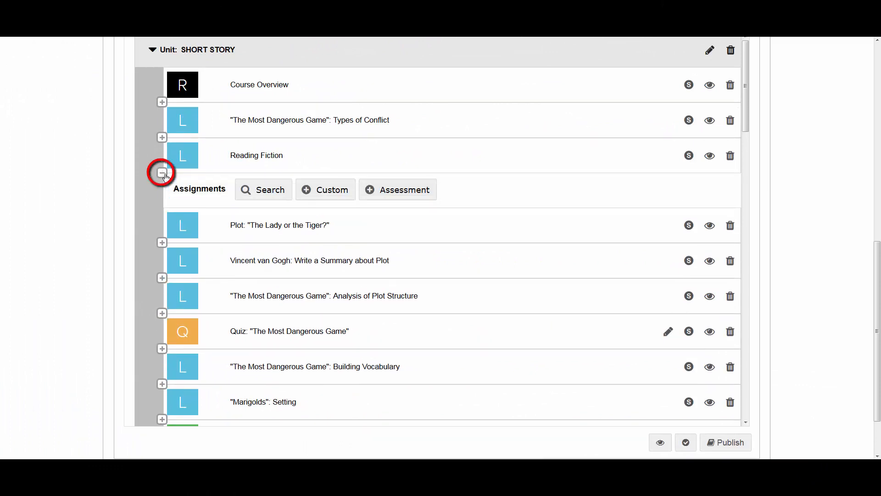
click(418, 198)
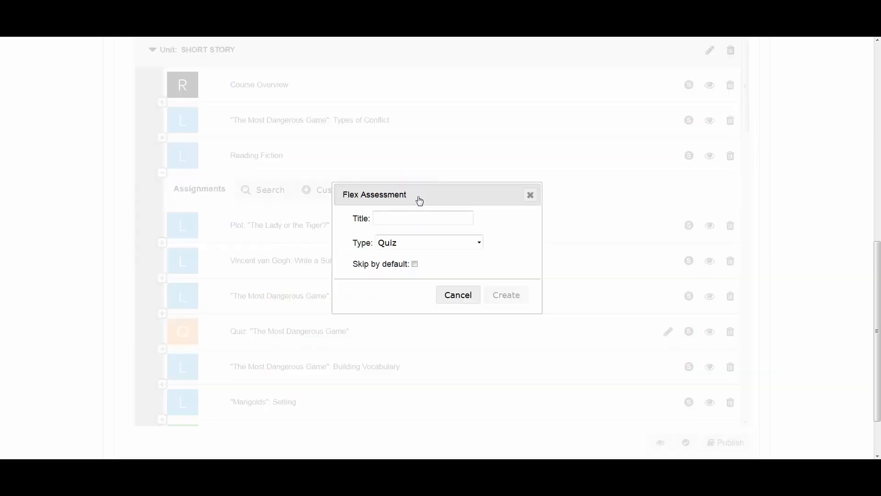
text(Quiz: Fiction and Conflict)
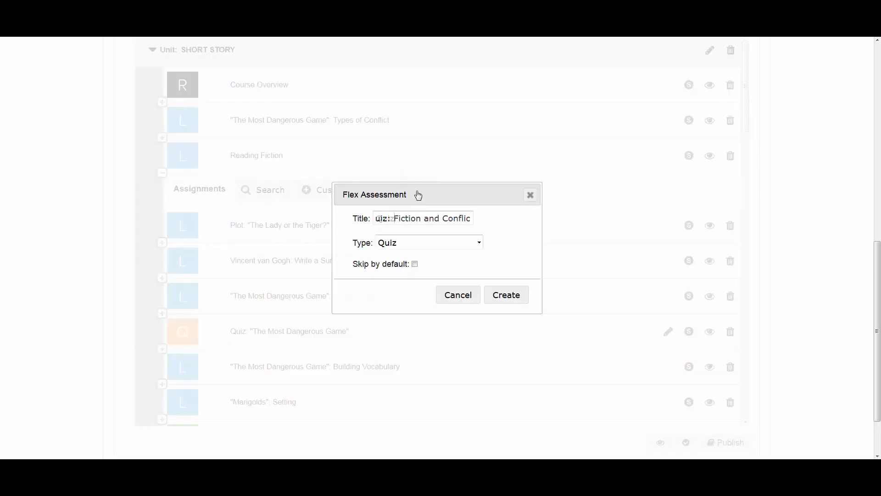
click(479, 243)
click(481, 246)
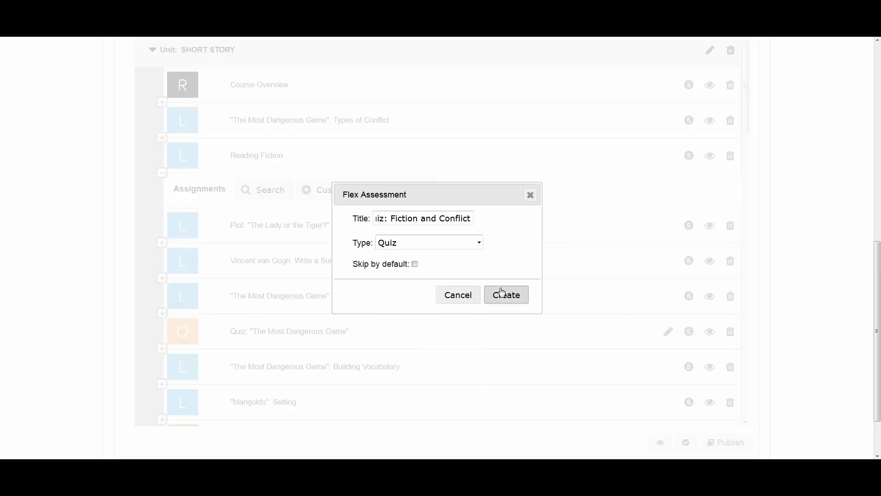
click(505, 294)
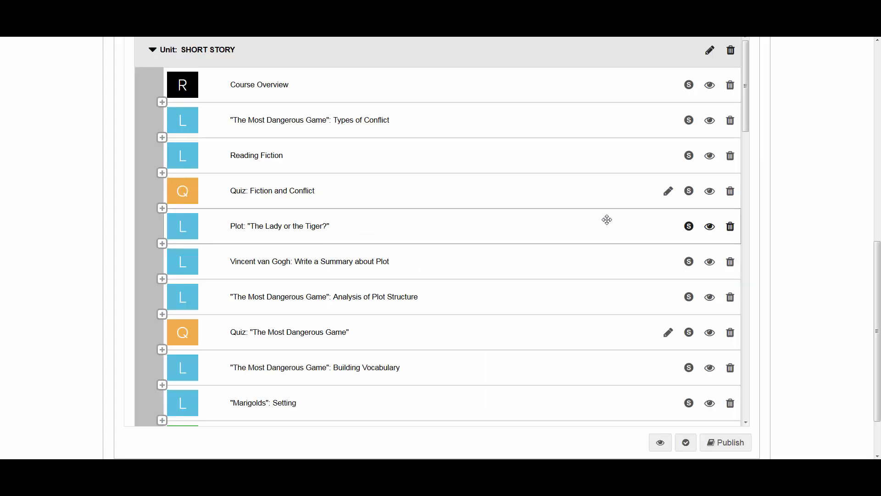
click(717, 196)
drag(877, 73, 877, 114)
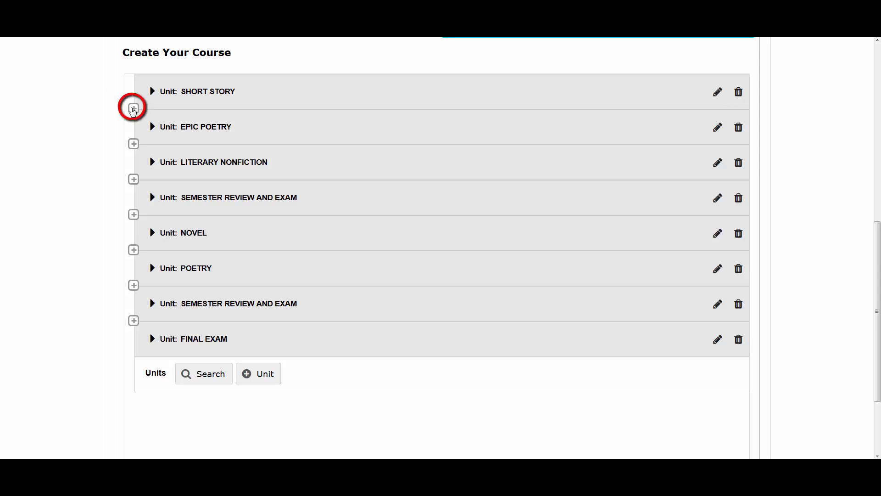
- Open the unit search below SHORT STORY and browse the Arizona English Language Arts standards for Ninth/Tenth Grade literature to Key Ideas and Details
click(133, 108)
click(196, 131)
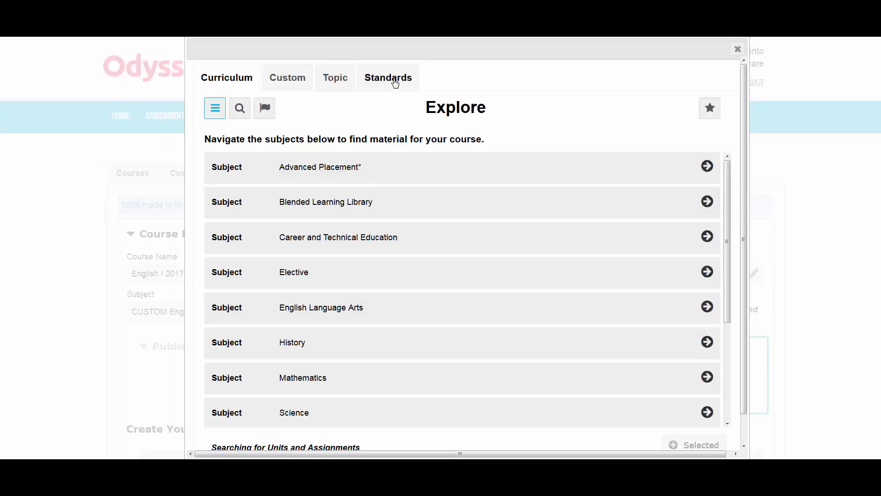
click(394, 80)
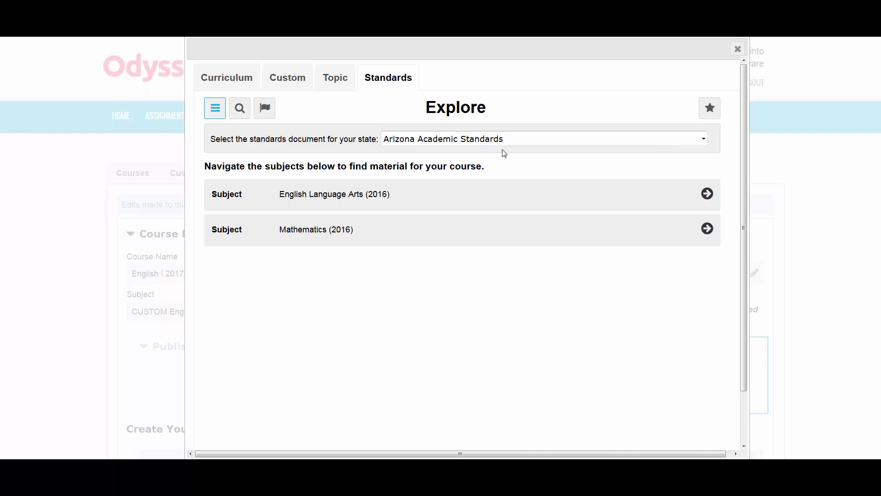
click(698, 199)
scroll(707, 321, down, 2)
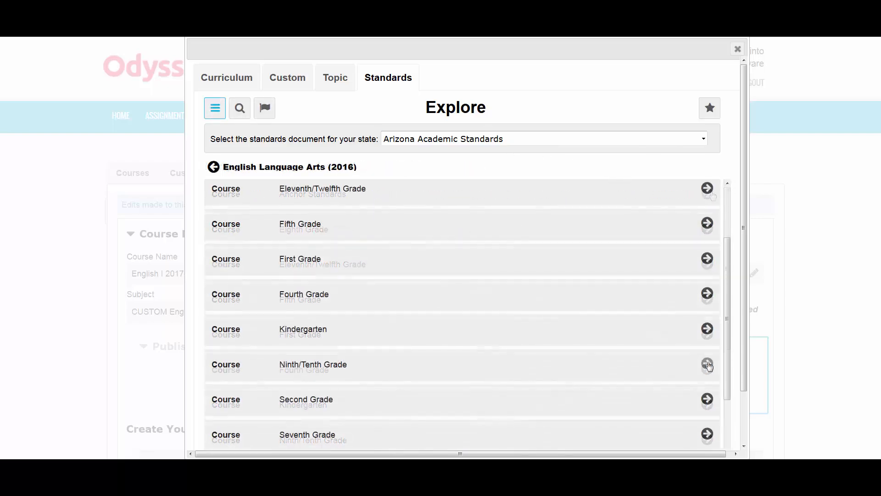
click(707, 363)
click(707, 264)
click(707, 263)
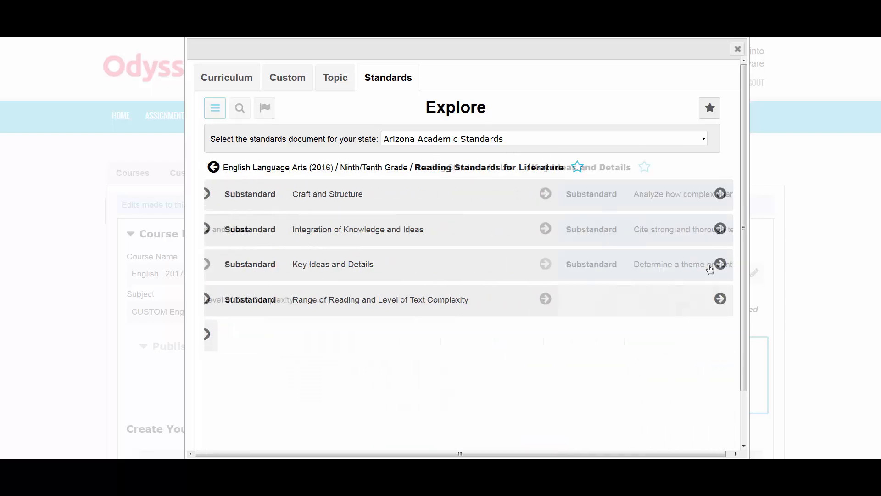
- Flag the theme or central idea substandard, save the Key Ideas and Details search path, and add the 9-10.RL.1 unit below SHORT STORY
click(688, 264)
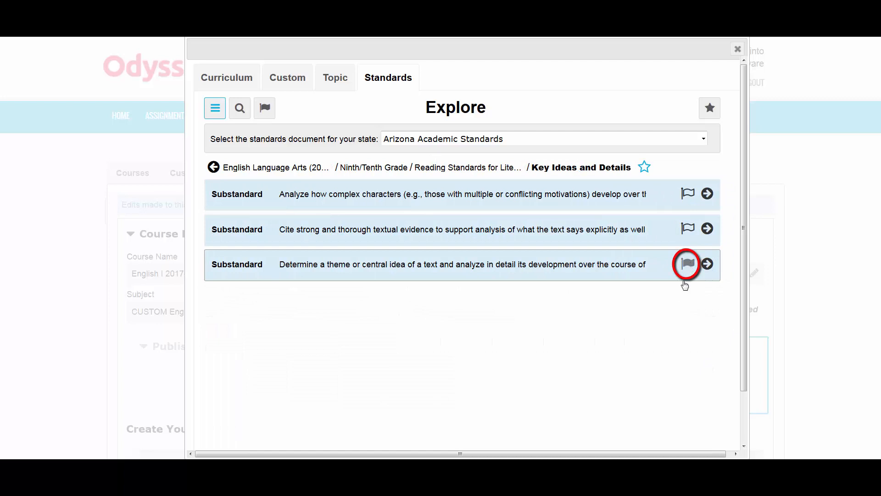
click(645, 168)
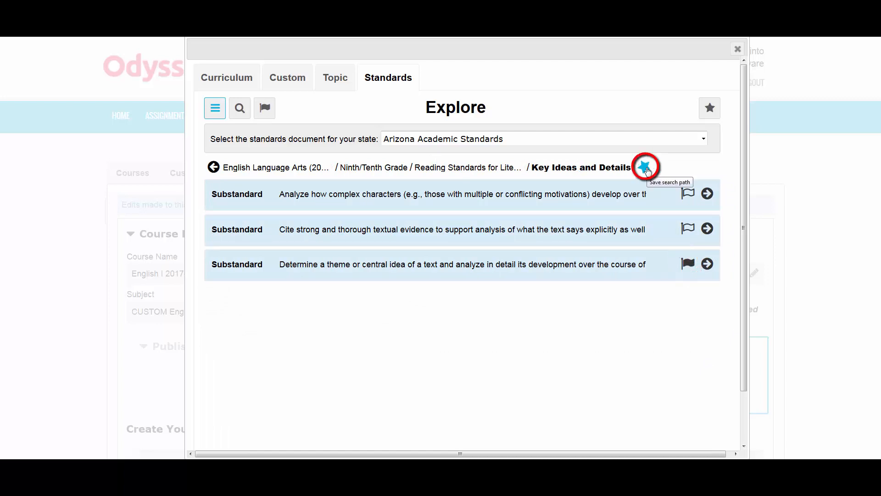
click(269, 110)
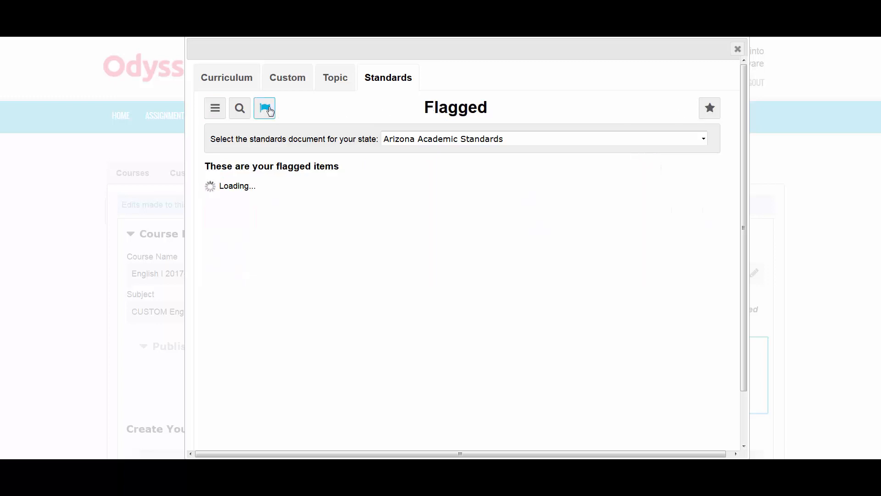
click(710, 108)
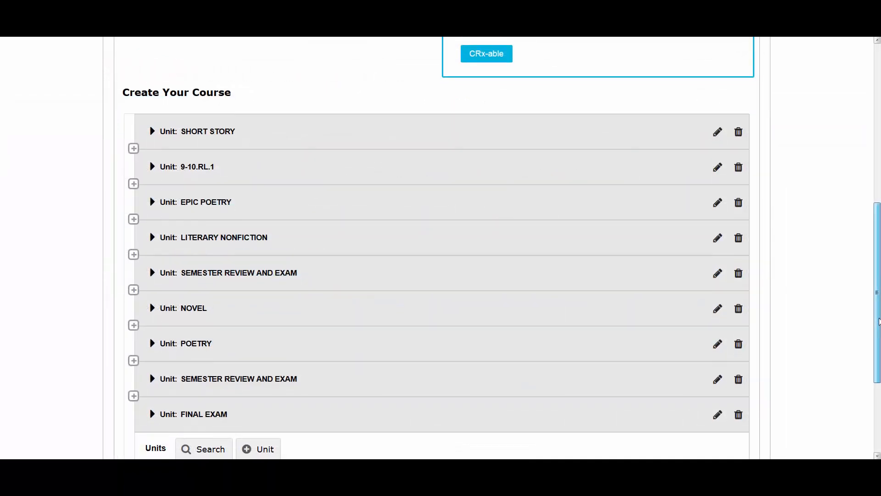
- Preview the draft course outline and check the contents of the SHORT STORY and 9-10.RL.1 units
drag(878, 321, 878, 394)
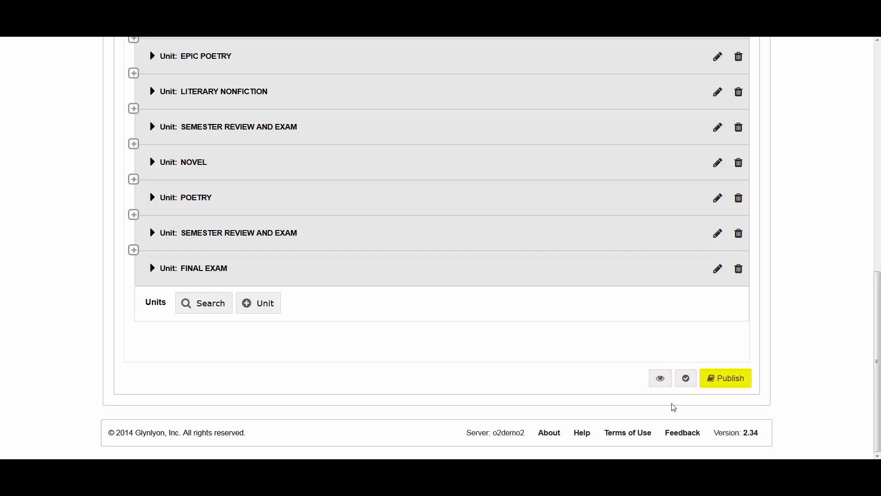
click(661, 381)
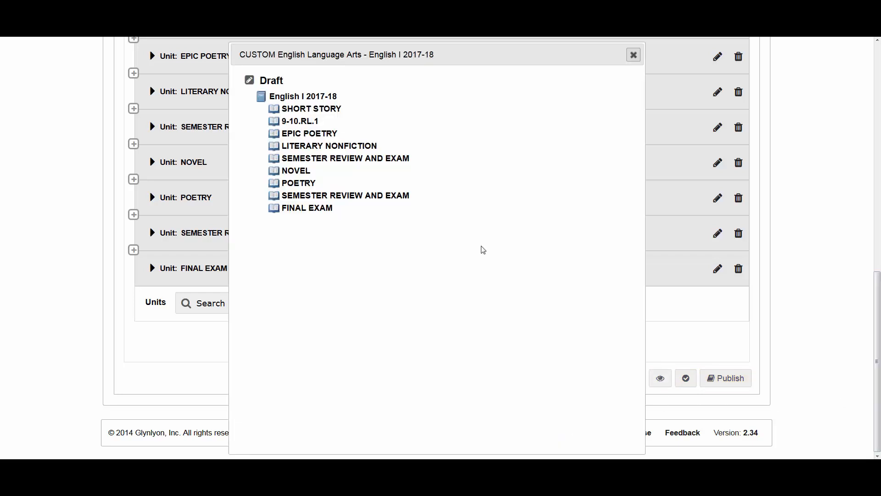
click(336, 111)
click(335, 111)
click(315, 122)
click(314, 122)
click(633, 55)
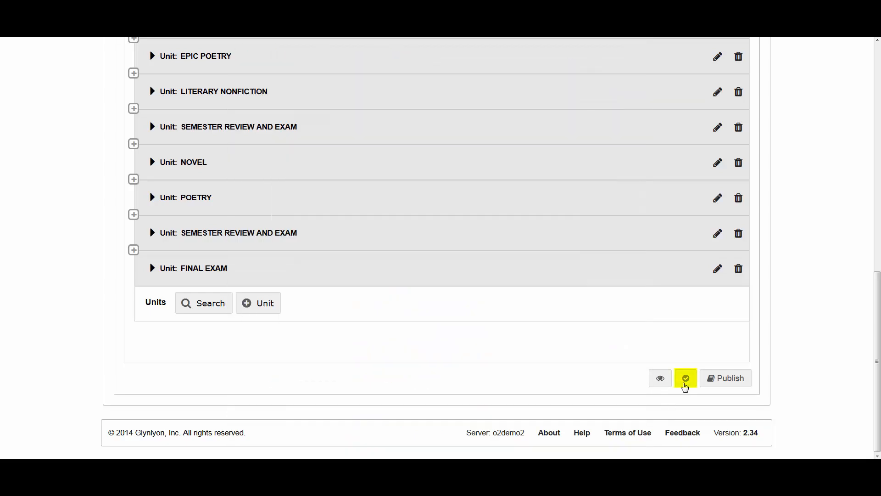
- Validate the draft course and check the error flagged on the SHORT STORY unit
click(686, 378)
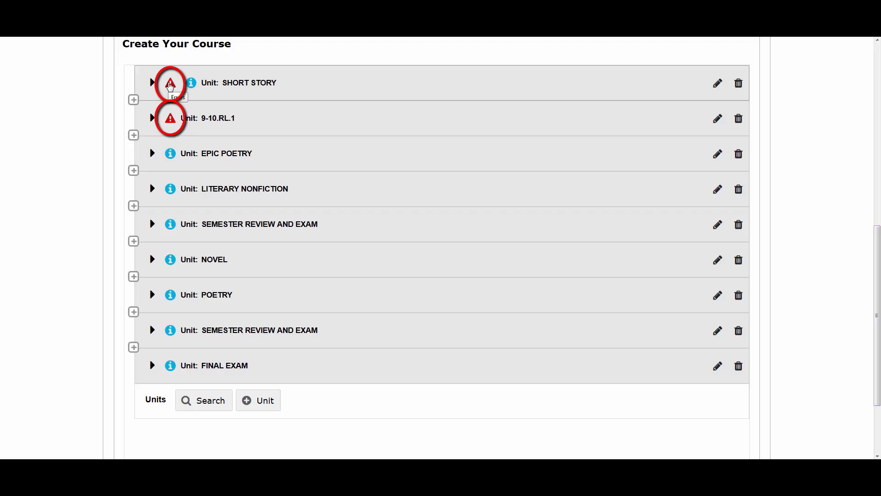
click(170, 85)
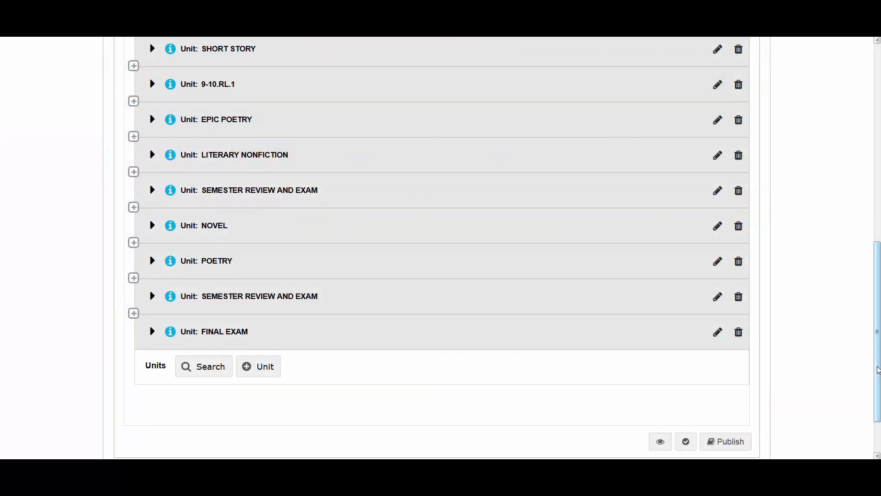
- Publish the draft of English I 2017-18 and make the published version enrollable
click(743, 443)
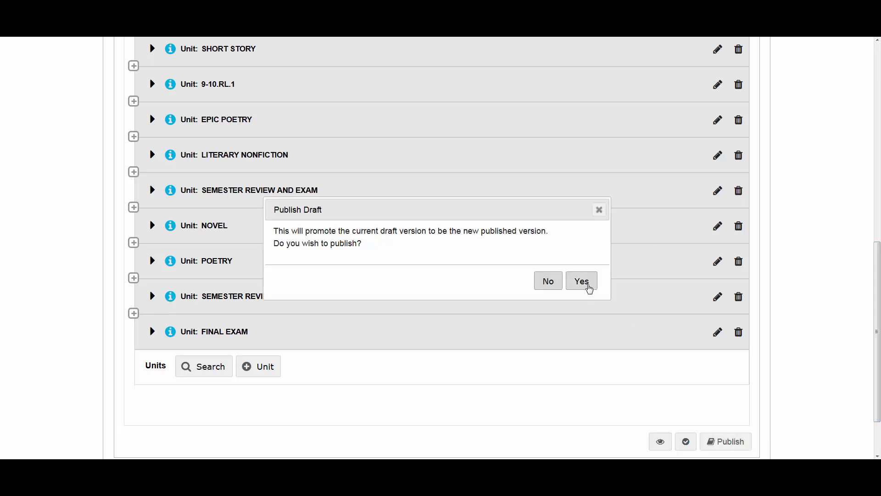
click(586, 285)
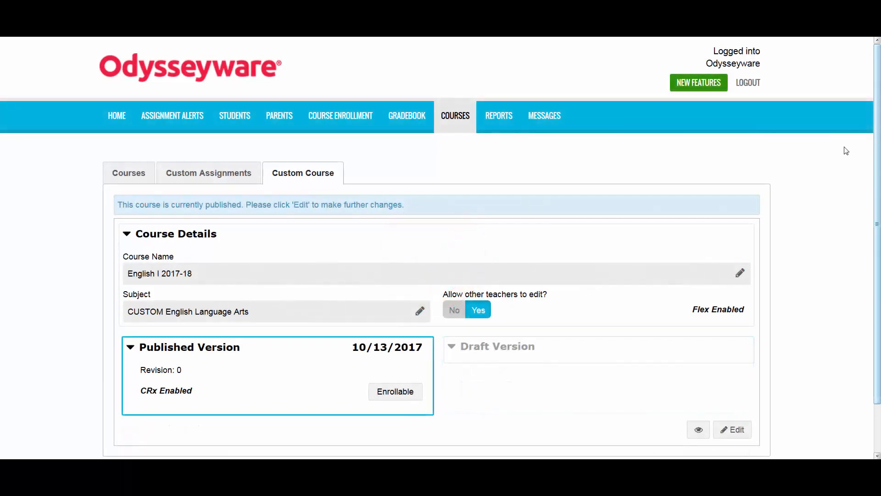
click(403, 393)
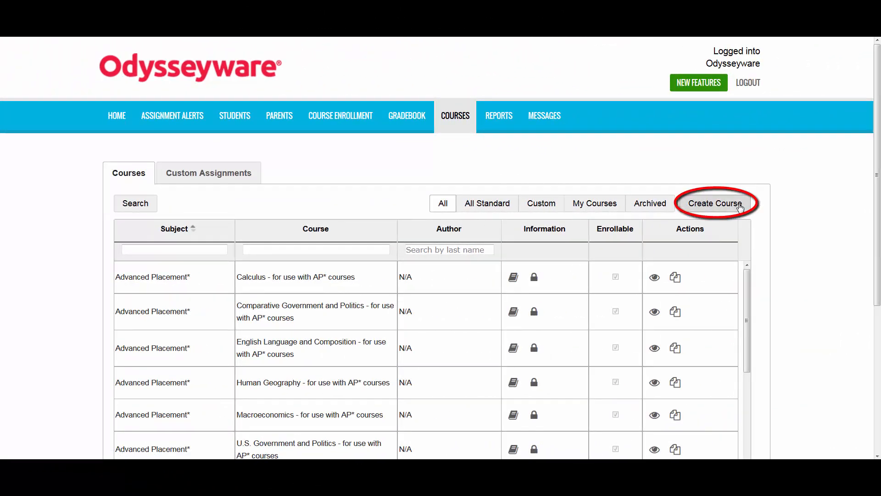
- Create a Flex-enabled course named "9th Grade Grammar" with the subject CUSTOM English Language Arts
click(740, 208)
text(9th Grade Grammar)
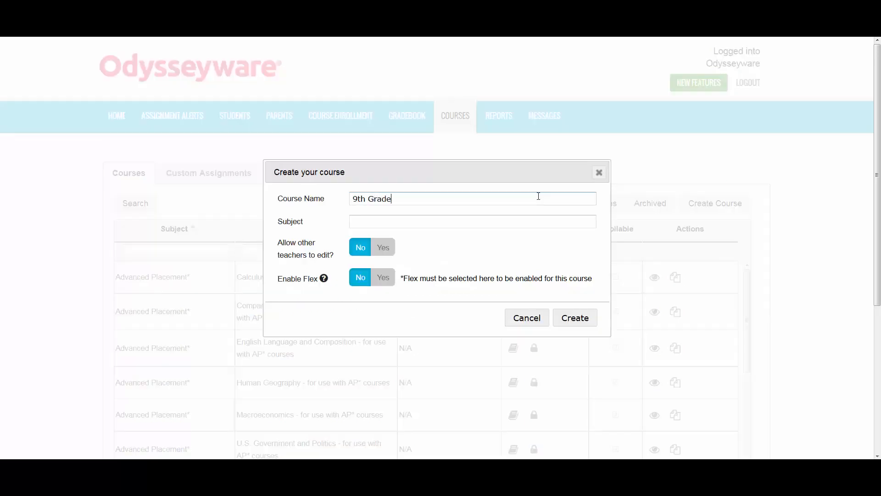
click(384, 280)
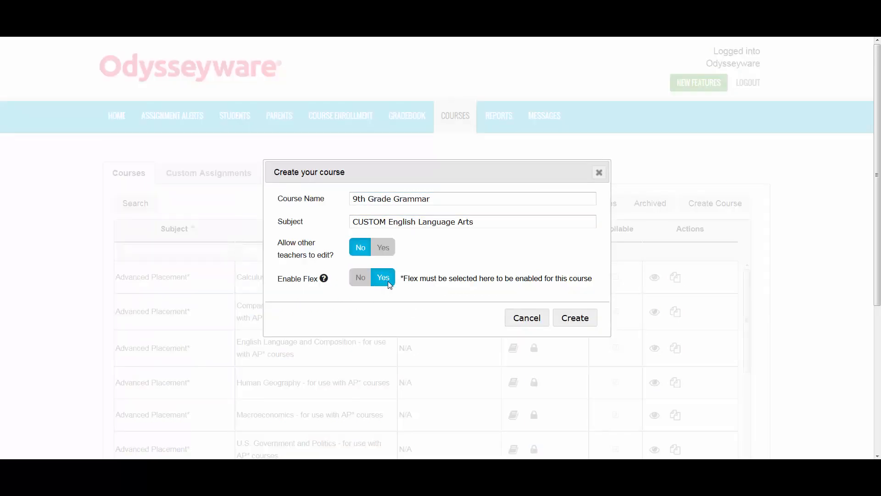
click(581, 318)
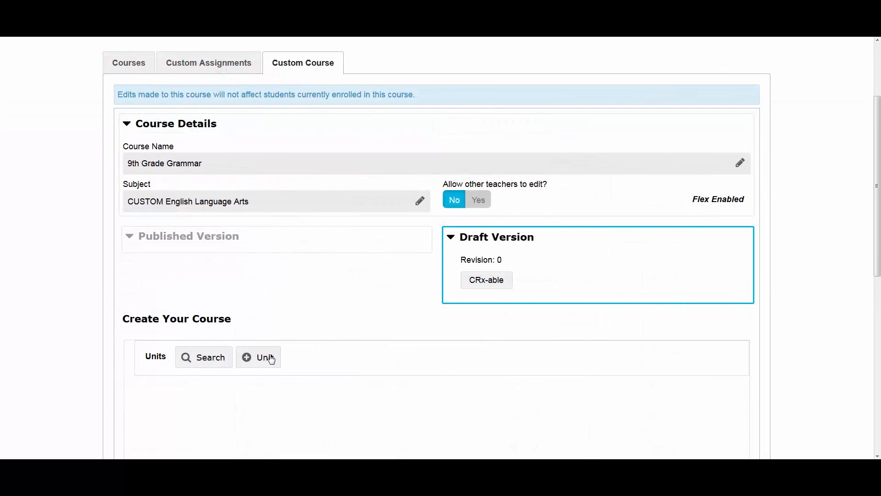
- Add a new unit to the 9th Grade Grammar course and search the curriculum for nouns
click(271, 359)
text(Nouns)
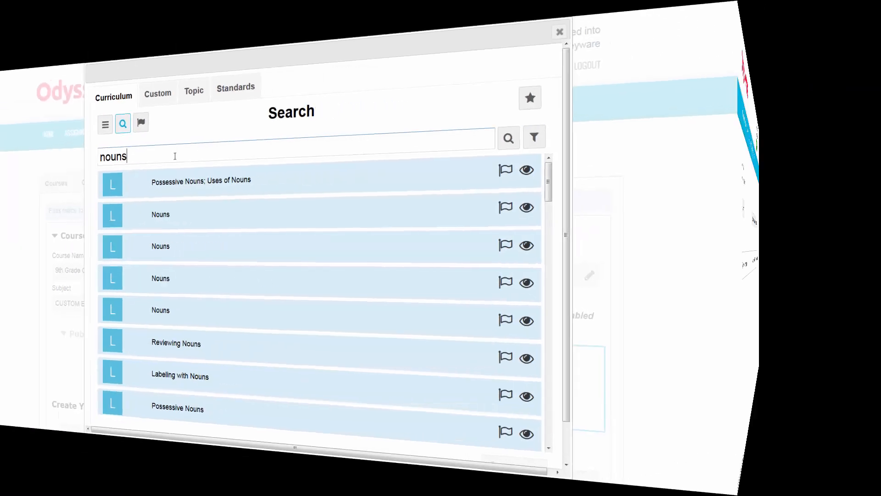
- Show only your own courses and reopen the 9th Grade Grammar course for editing
click(595, 203)
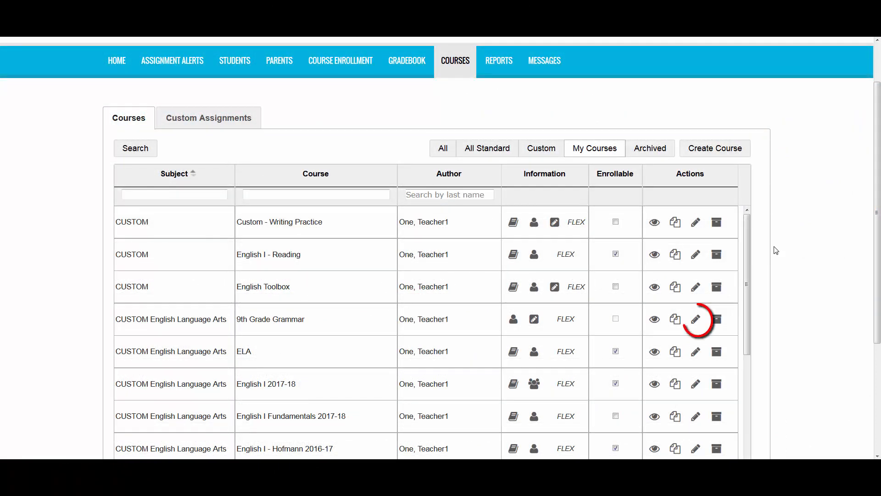
click(696, 319)
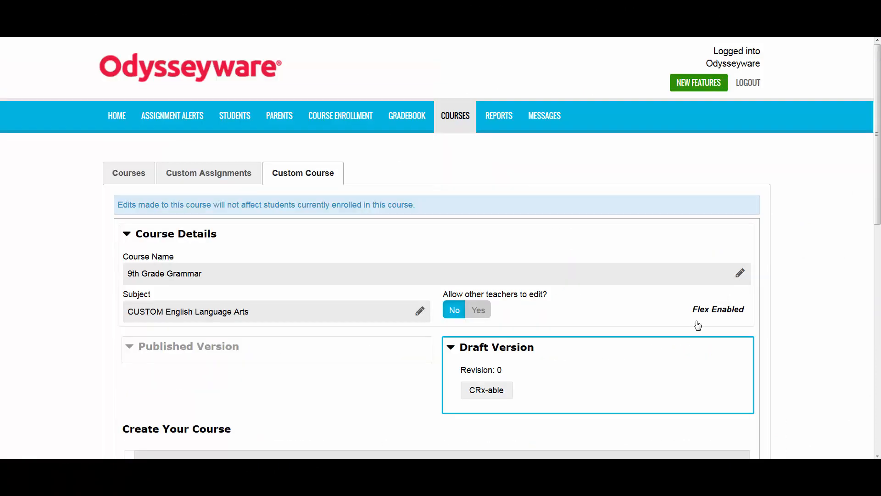